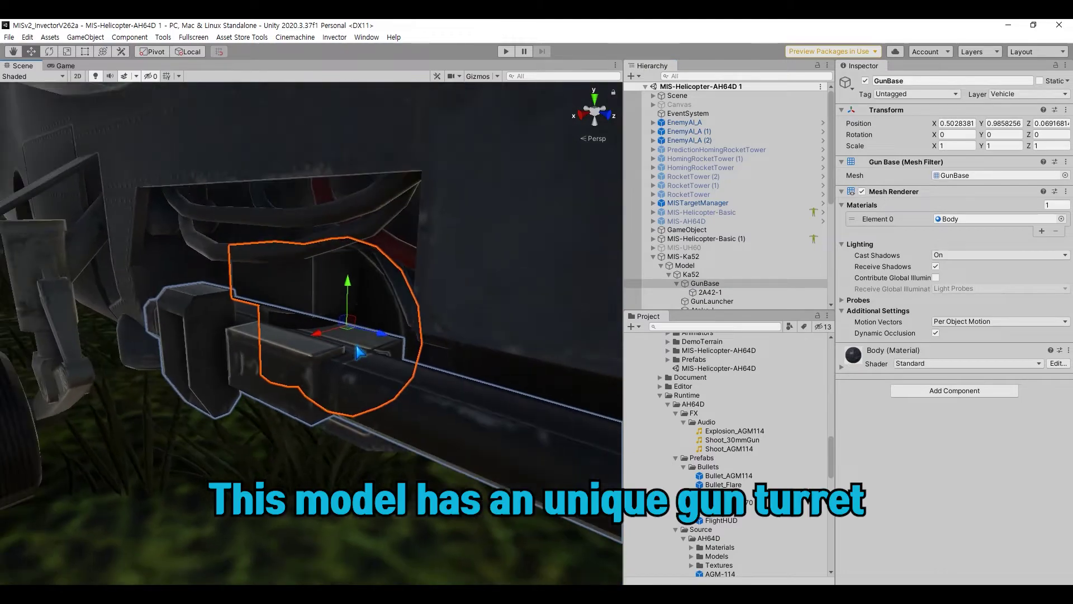
Test-rotate GunBase and the 2A42-1 barrel, then set the barrel's X rotation back to 0
{"action": "mouse_move", "coordinate": [336, 343]}
{"action": "left_mouse_down", "text": "alt"}
{"action": "mouse_move", "coordinate": [529, 340]}
{"action": "mouse_move", "coordinate": [608, 292]}
{"action": "mouse_move", "coordinate": [319, 347]}
{"action": "left_mouse_up", "text": "alt"}
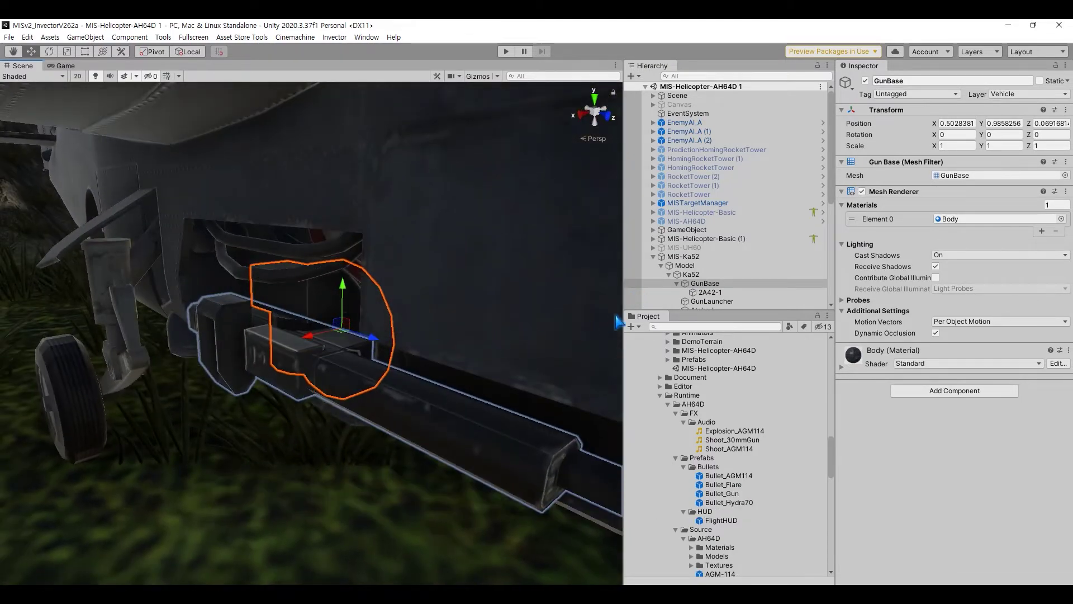
{"action": "left_click", "coordinate": [711, 292]}
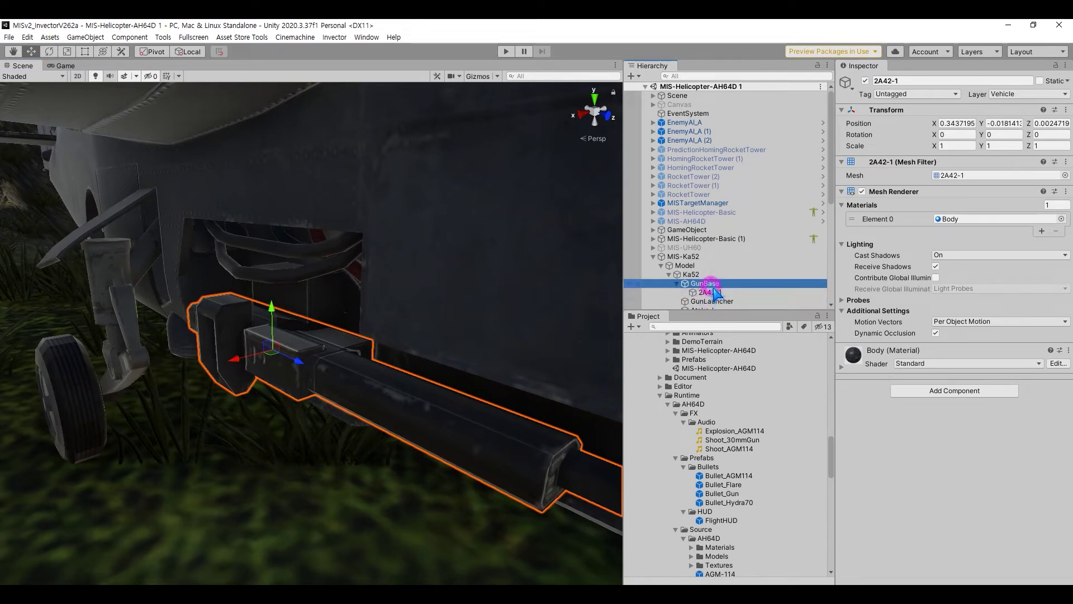
{"action": "double_click", "coordinate": [705, 284]}
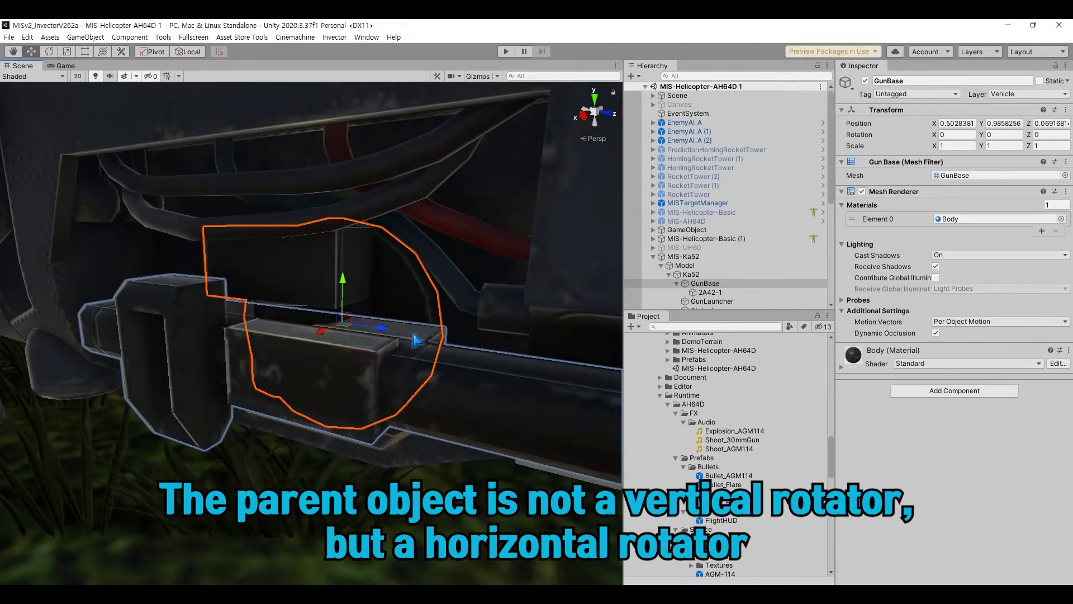
{"action": "mouse_move", "coordinate": [377, 308]}
{"action": "left_mouse_down"}
{"action": "mouse_move", "coordinate": [397, 359]}
{"action": "mouse_move", "coordinate": [384, 297]}
{"action": "left_mouse_up"}
{"action": "left_click", "coordinate": [707, 291]}
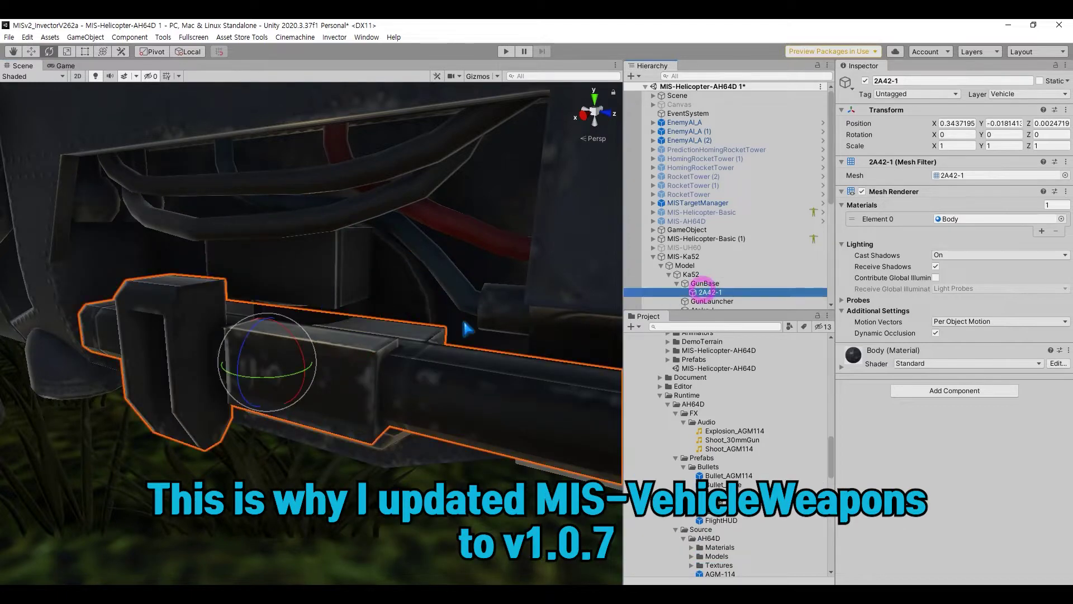
{"action": "mouse_move", "coordinate": [292, 375]}
{"action": "left_mouse_down"}
{"action": "mouse_move", "coordinate": [252, 371]}
{"action": "mouse_move", "coordinate": [287, 383]}
{"action": "left_mouse_up"}
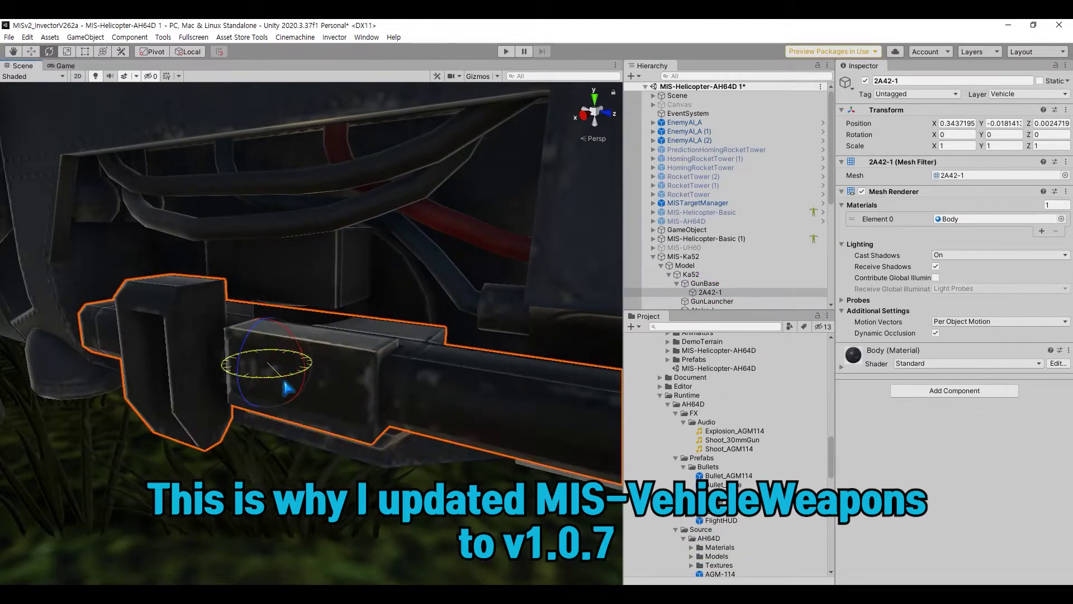
{"action": "scroll", "coordinate": [428, 354], "scroll_direction": "down", "scroll_amount": 5}
{"action": "middle_click_drag", "start_coordinate": [506, 359], "coordinate": [315, 347]}
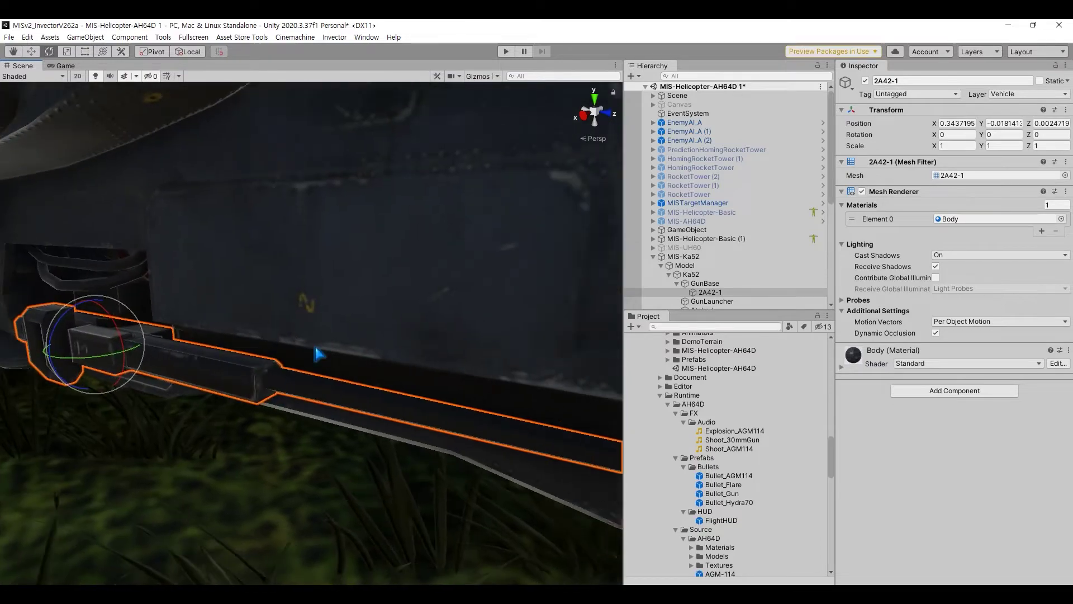
{"action": "scroll", "coordinate": [314, 349], "scroll_direction": "down", "scroll_amount": 1}
{"action": "left_click_drag", "start_coordinate": [401, 342], "coordinate": [343, 364], "text": "alt"}
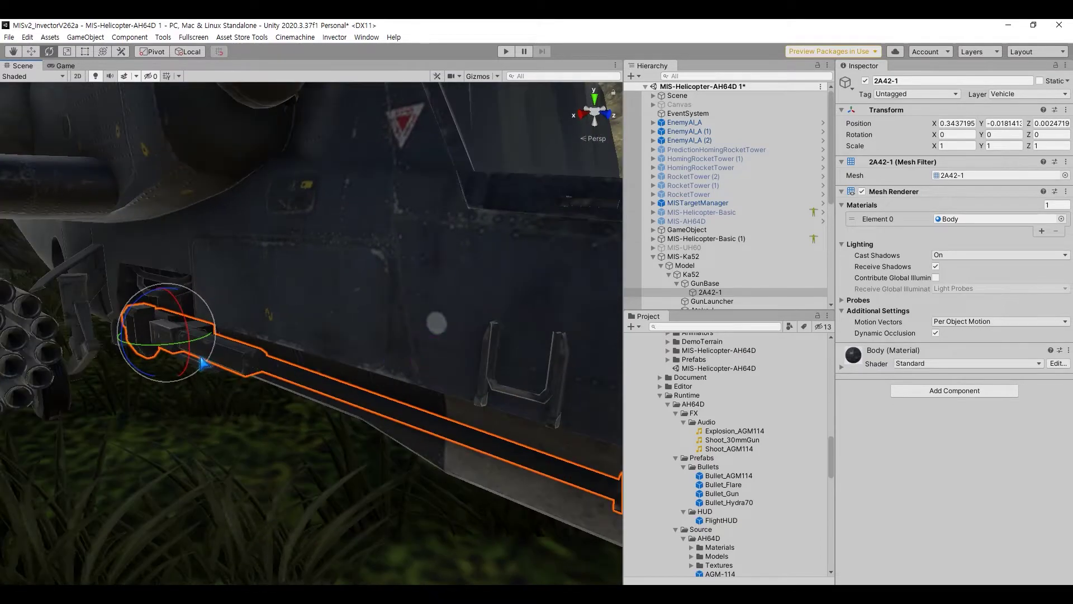
{"action": "left_click_drag", "start_coordinate": [192, 363], "coordinate": [194, 342], "text": "ctrl"}
{"action": "scroll", "coordinate": [391, 352], "scroll_direction": "down", "scroll_amount": 2}
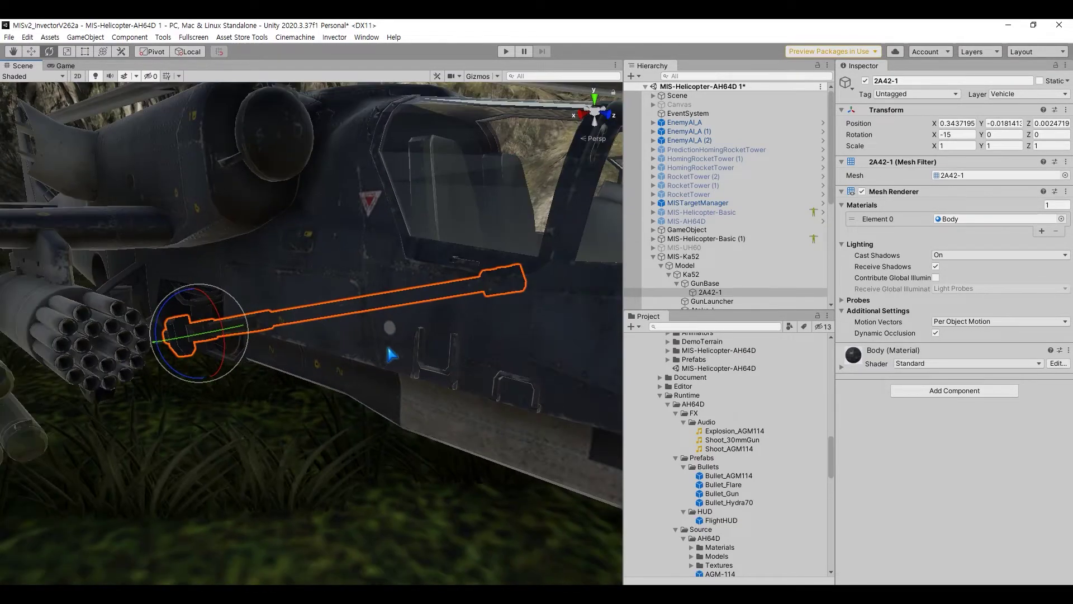
{"action": "mouse_move", "coordinate": [391, 352]}
{"action": "left_mouse_down", "text": "alt"}
{"action": "mouse_move", "coordinate": [374, 355]}
{"action": "mouse_move", "coordinate": [354, 398]}
{"action": "mouse_move", "coordinate": [363, 423]}
{"action": "mouse_move", "coordinate": [402, 346]}
{"action": "left_mouse_up", "text": "alt"}
{"action": "left_click", "coordinate": [955, 132]}
{"action": "type", "text": "0"}
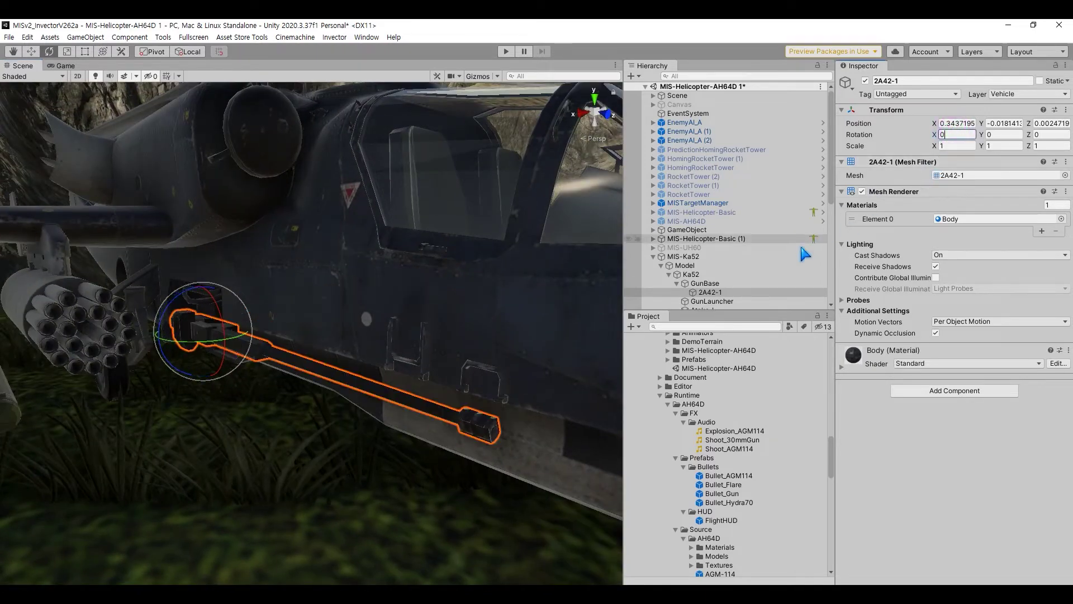
Tilt GunBase upward to -15 degrees to test it, then reset its X rotation to 0
{"action": "left_click", "coordinate": [708, 282]}
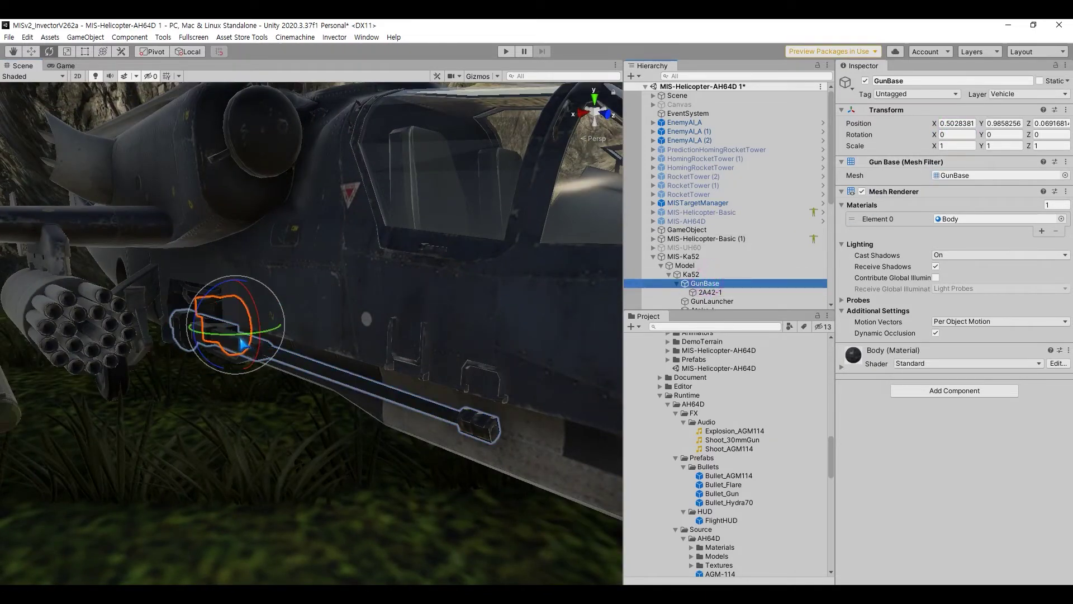
{"action": "left_click_drag", "start_coordinate": [255, 313], "coordinate": [254, 290], "text": "ctrl"}
{"action": "left_click_drag", "start_coordinate": [521, 255], "coordinate": [447, 313], "text": "alt"}
{"action": "double_click", "coordinate": [957, 134]}
{"action": "type", "text": "0"}
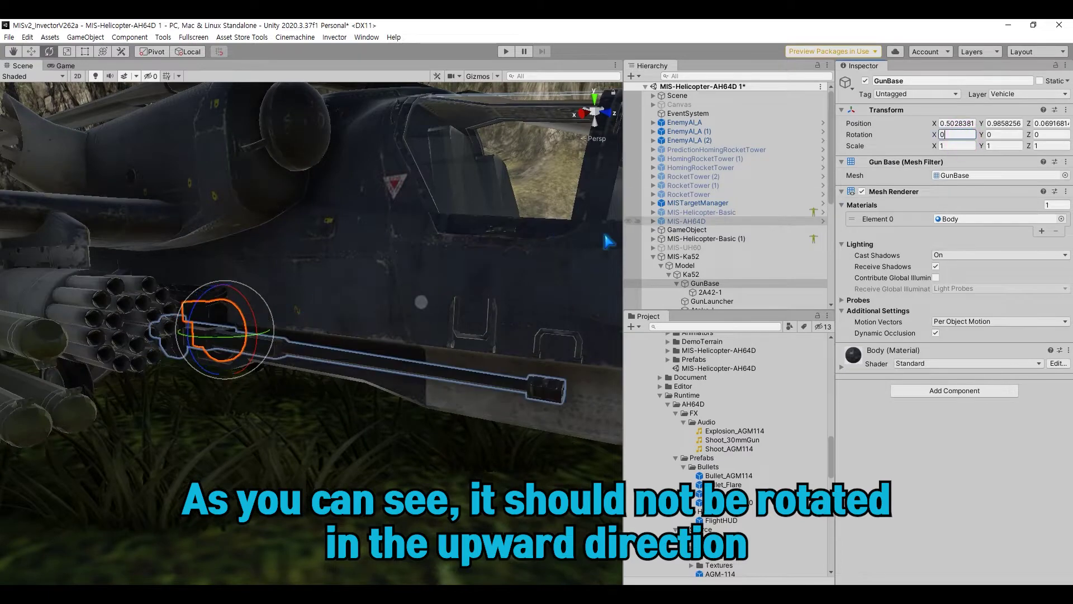
{"action": "left_click_drag", "start_coordinate": [304, 335], "coordinate": [333, 328], "text": "alt"}
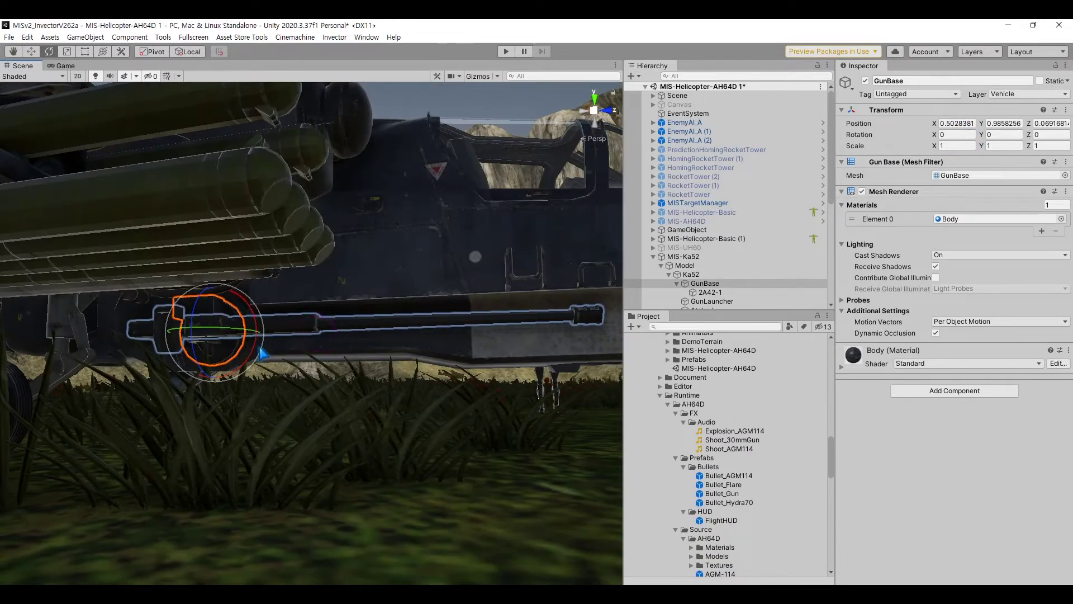
{"action": "mouse_move", "coordinate": [263, 353]}
{"action": "left_mouse_down"}
{"action": "mouse_move", "coordinate": [196, 452]}
{"action": "mouse_move", "coordinate": [168, 468]}
{"action": "mouse_move", "coordinate": [235, 427]}
{"action": "mouse_move", "coordinate": [283, 355]}
{"action": "left_mouse_up"}
Swing the 2A42-1 barrel sideways, try a Y rotation of 40, then return it to 0
{"action": "left_click", "coordinate": [545, 328]}
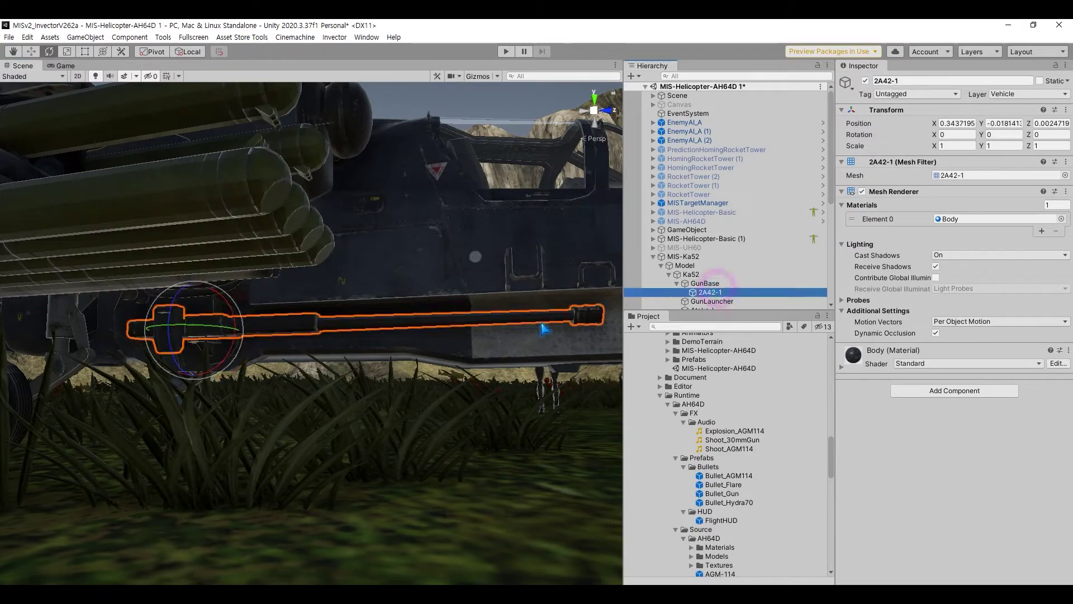
{"action": "left_click_drag", "start_coordinate": [235, 329], "coordinate": [196, 328]}
{"action": "scroll", "coordinate": [193, 327], "scroll_direction": "down", "scroll_amount": 3}
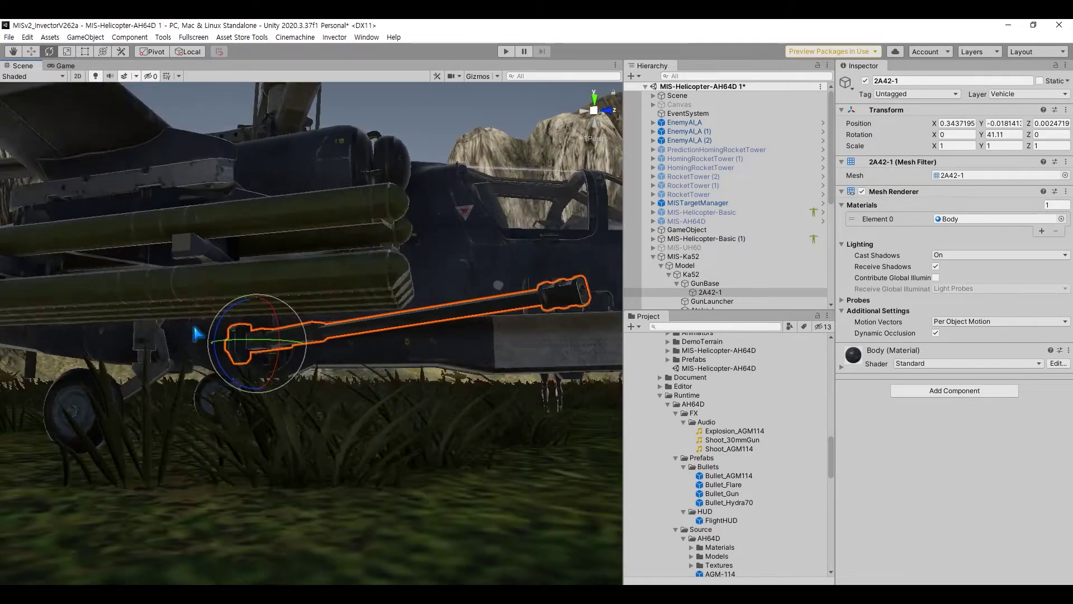
{"action": "key", "text": "w"}
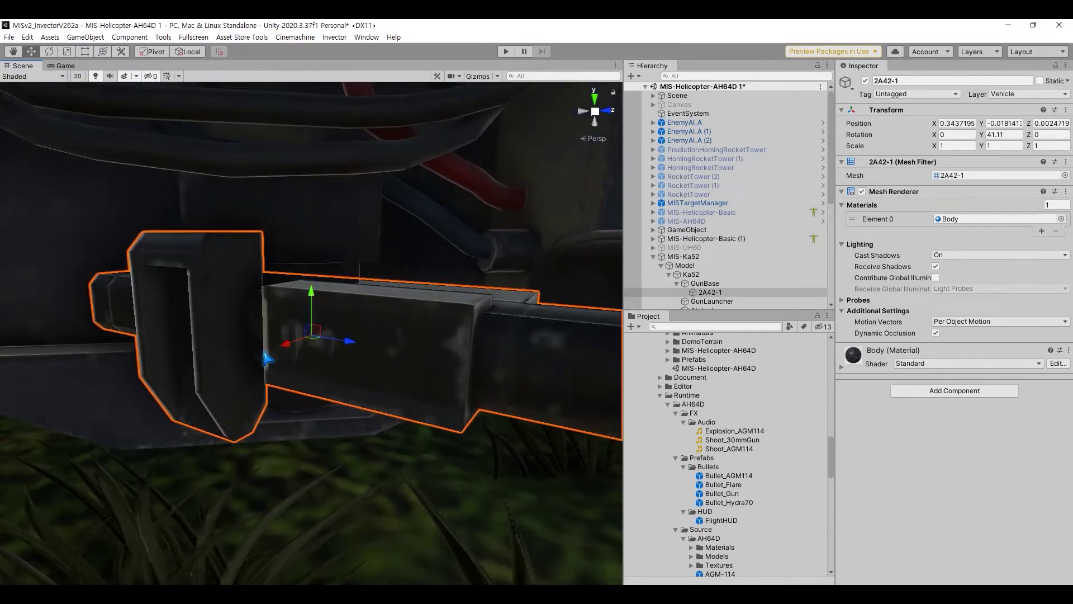
{"action": "middle_click_drag", "start_coordinate": [264, 354], "coordinate": [472, 436]}
{"action": "scroll", "coordinate": [370, 380], "scroll_direction": "up", "scroll_amount": 5}
{"action": "left_click_drag", "start_coordinate": [379, 358], "coordinate": [414, 413], "text": "alt"}
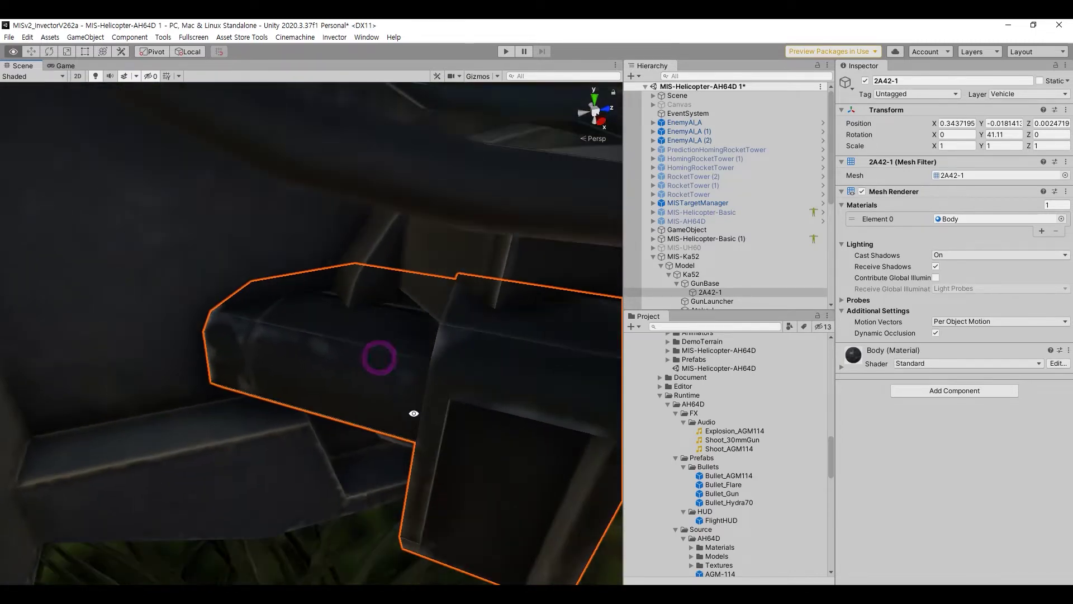
{"action": "scroll", "coordinate": [503, 411], "scroll_direction": "down", "scroll_amount": 5}
{"action": "middle_click_drag", "start_coordinate": [500, 422], "coordinate": [310, 380]}
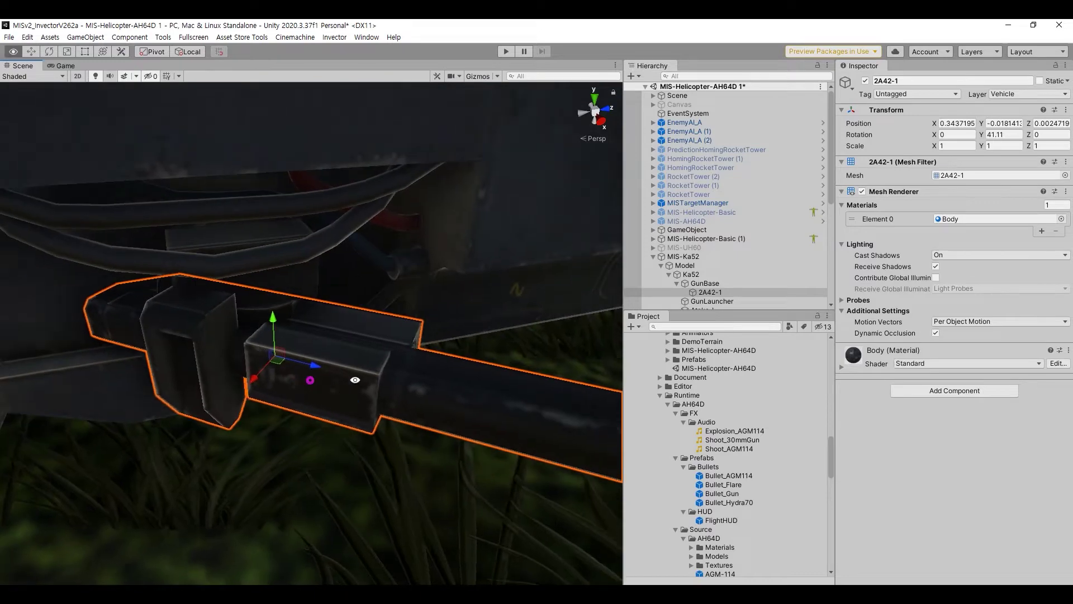
{"action": "left_click_drag", "start_coordinate": [355, 379], "coordinate": [391, 385], "text": "alt"}
{"action": "left_click", "coordinate": [1002, 134]}
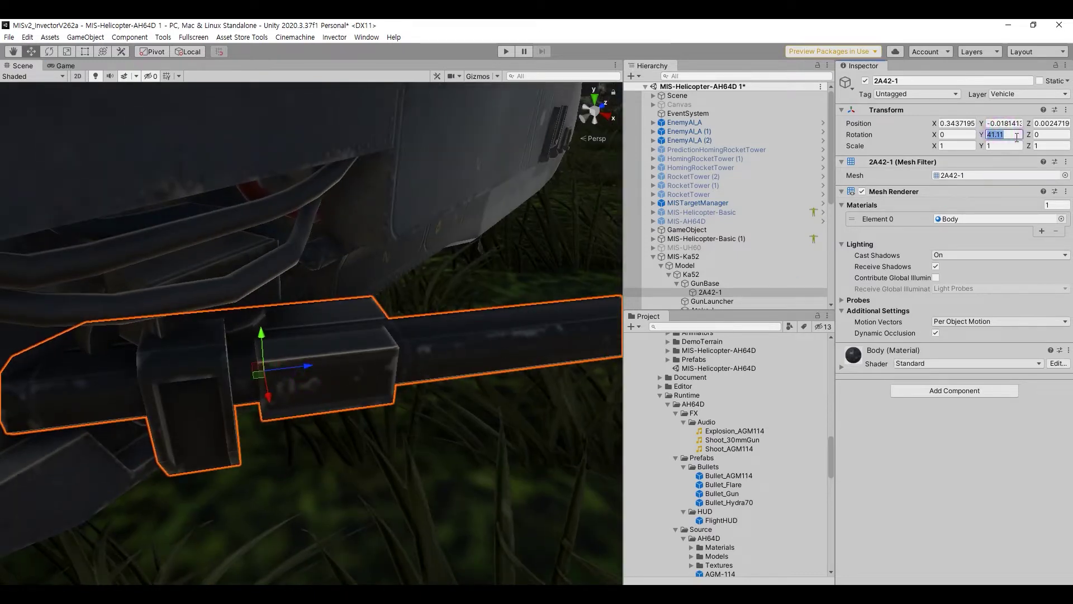
{"action": "type", "text": "40"}
{"action": "left_click_drag", "start_coordinate": [320, 239], "coordinate": [422, 290], "text": "alt"}
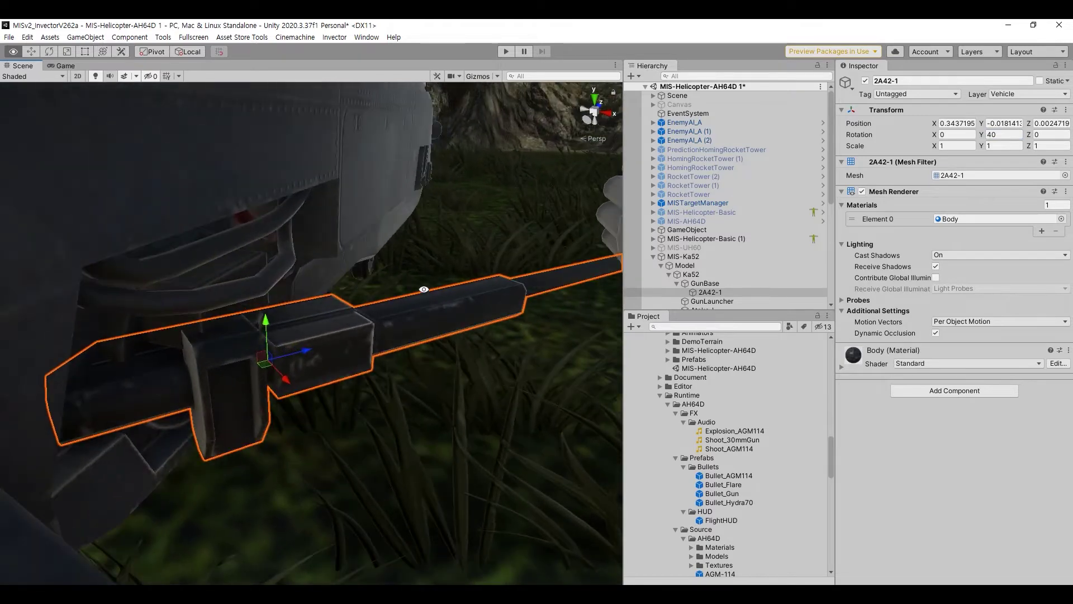
{"action": "left_click", "coordinate": [1003, 136]}
{"action": "type", "text": "0"}
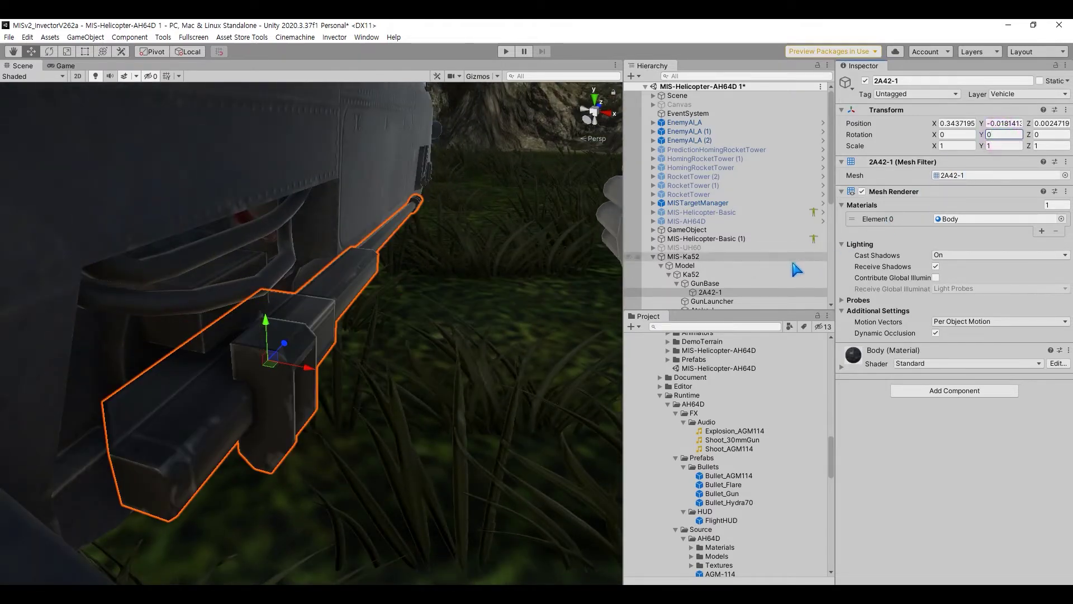
Create an empty GunLauncher child under Ka52 and make it Ka52's first child
{"action": "left_click", "coordinate": [697, 273]}
{"action": "left_click", "coordinate": [697, 274]}
{"action": "scroll", "coordinate": [699, 276], "scroll_direction": "down", "scroll_amount": 2}
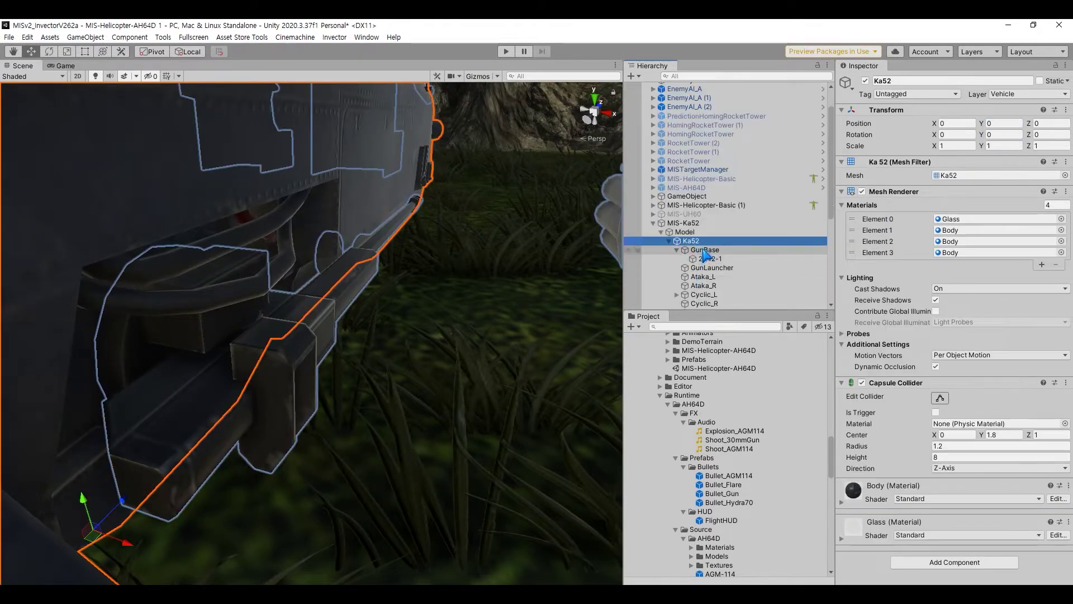
{"action": "right_click", "coordinate": [702, 249]}
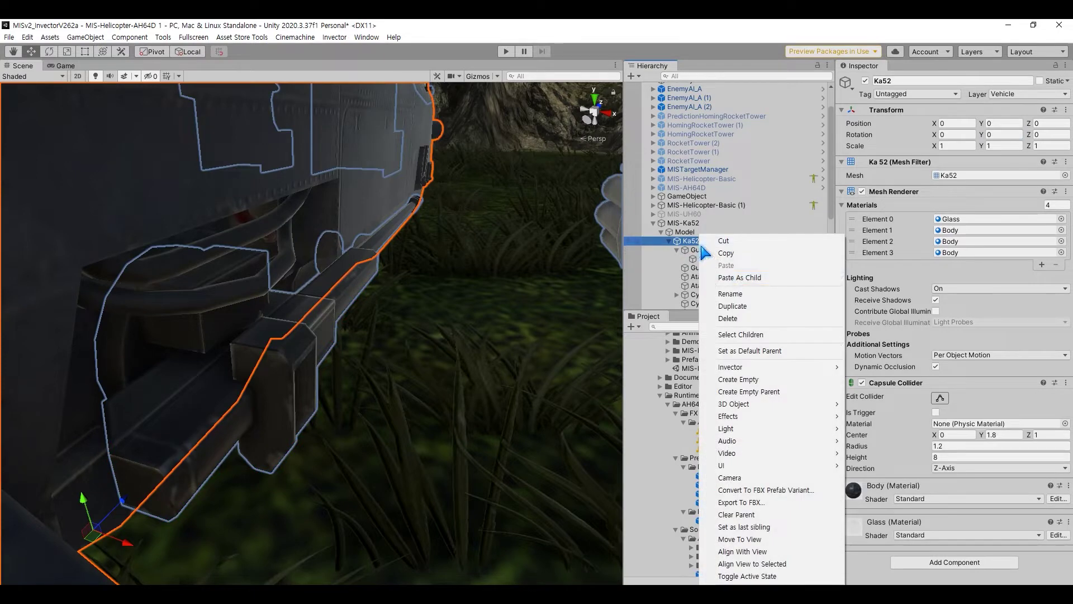
{"action": "left_click", "coordinate": [748, 379]}
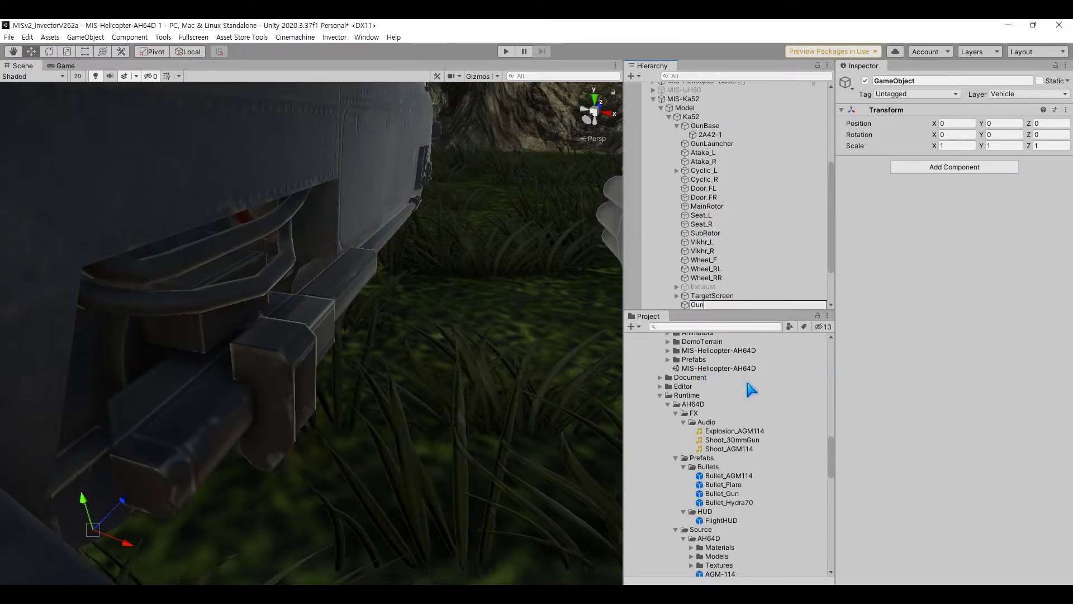
{"action": "key", "text": "Return"}
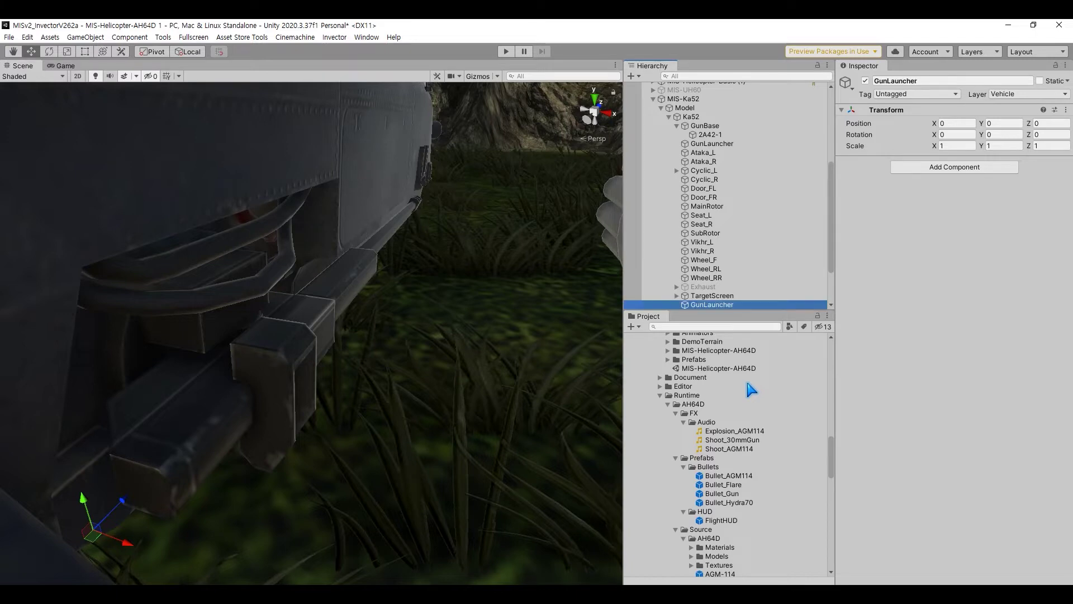
{"action": "left_click_drag", "start_coordinate": [725, 311], "coordinate": [705, 125]}
Put GunBase under GunLauncher, copy GunBase's Transform values to GunLauncher, and reset GunBase's Transform
{"action": "left_click", "coordinate": [709, 134]}
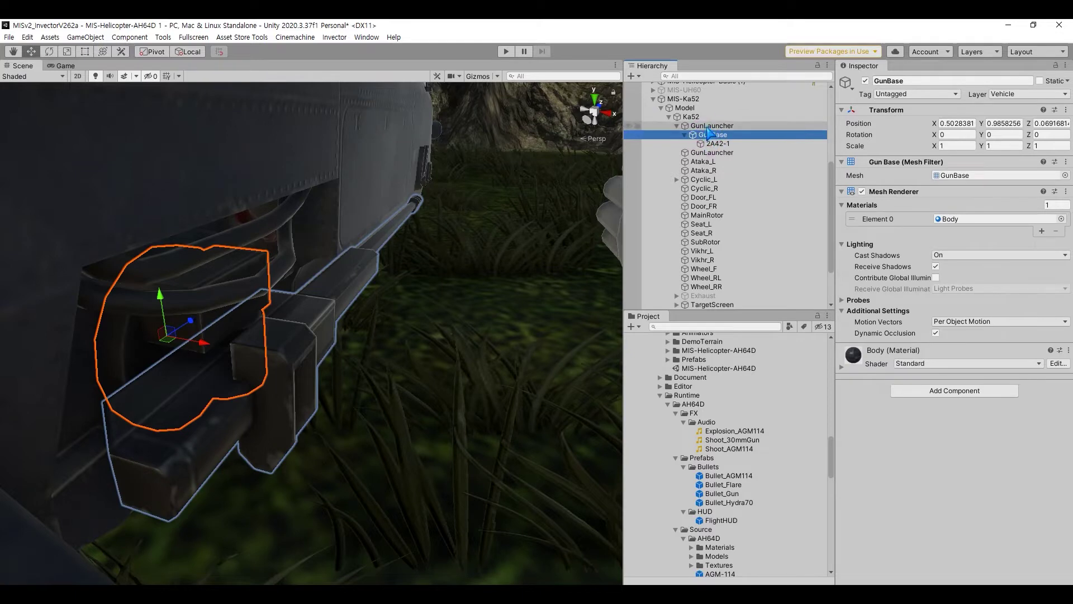
{"action": "left_click", "coordinate": [1066, 110]}
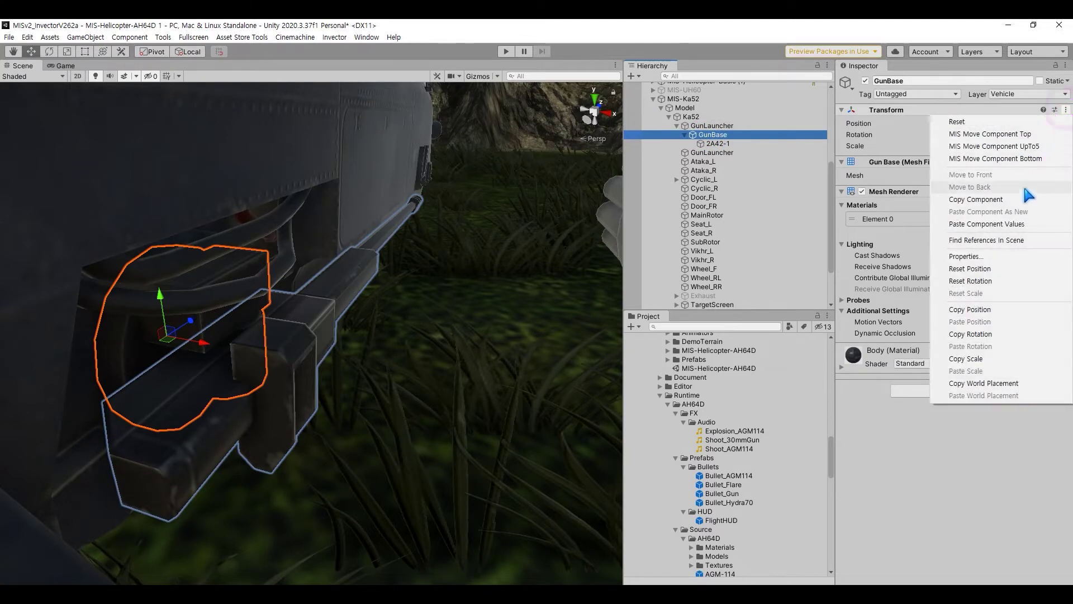
{"action": "left_click", "coordinate": [1018, 200]}
{"action": "left_click", "coordinate": [748, 128]}
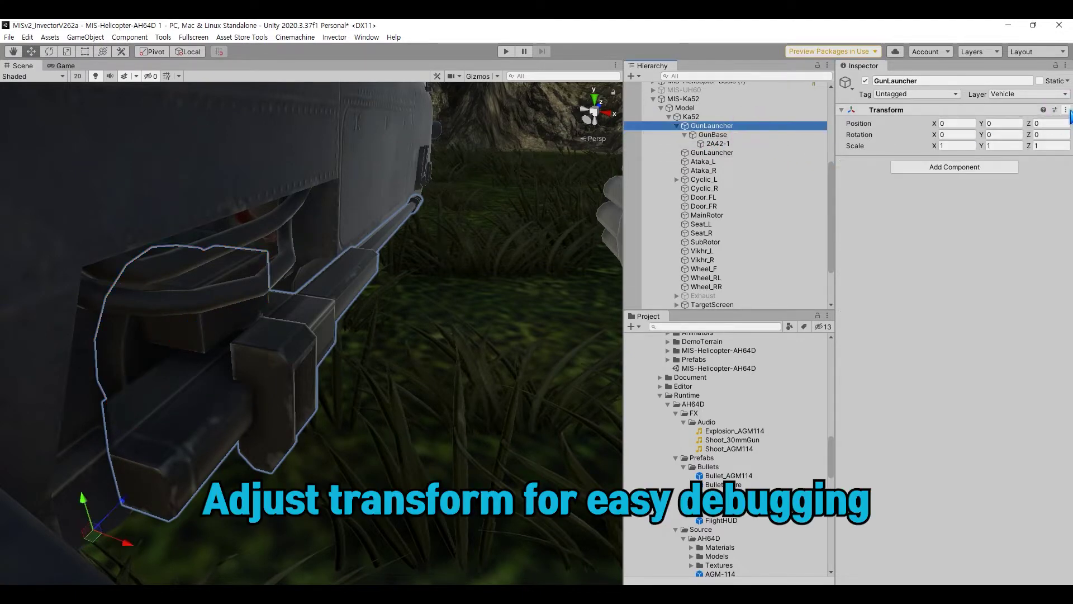
{"action": "left_click", "coordinate": [1066, 110]}
{"action": "left_click", "coordinate": [1030, 224]}
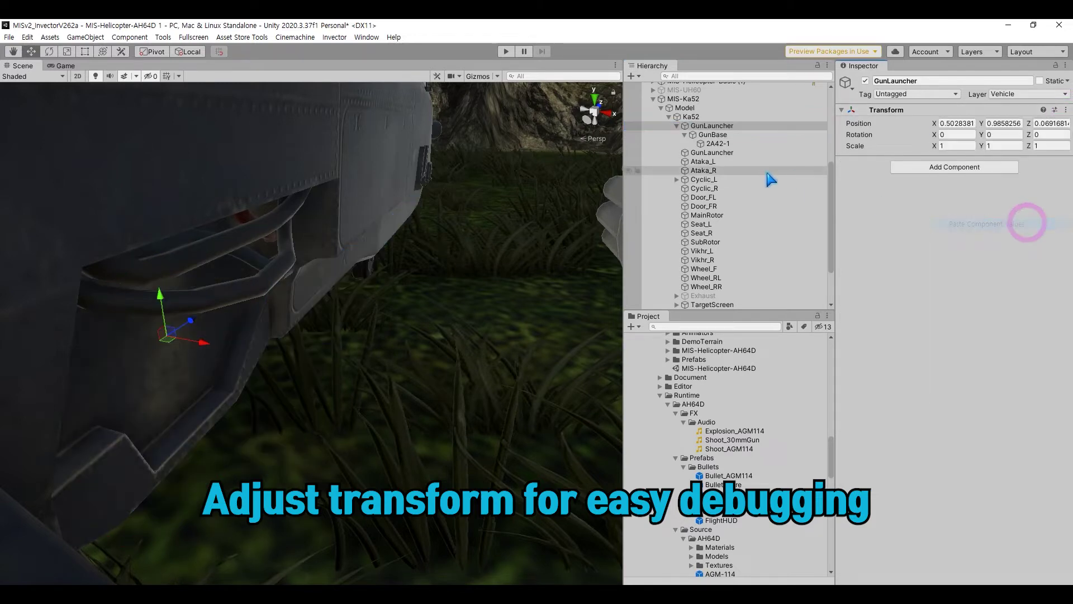
{"action": "left_click", "coordinate": [712, 135]}
{"action": "left_click", "coordinate": [1065, 110]}
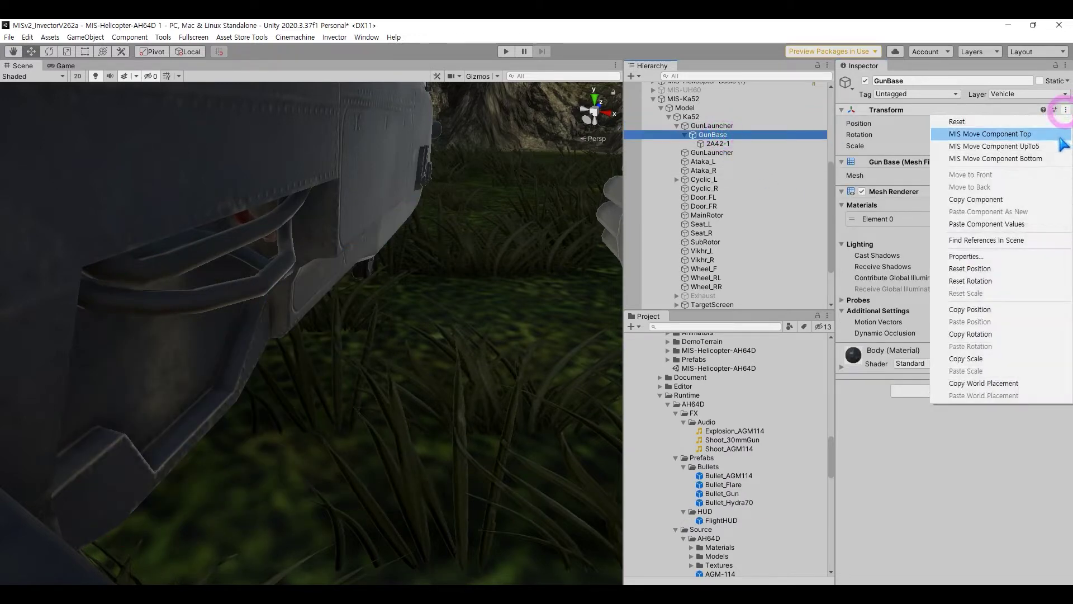
{"action": "left_click", "coordinate": [1001, 122]}
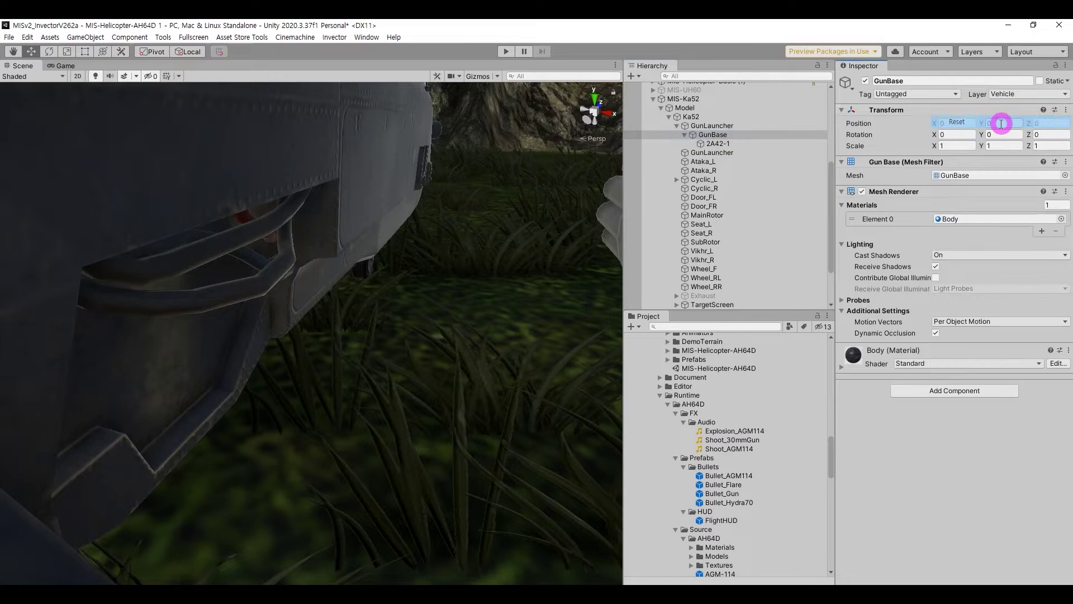
Create an empty Holder child under GunBase and nest 2A42-1 inside it
{"action": "right_click", "coordinate": [723, 135]}
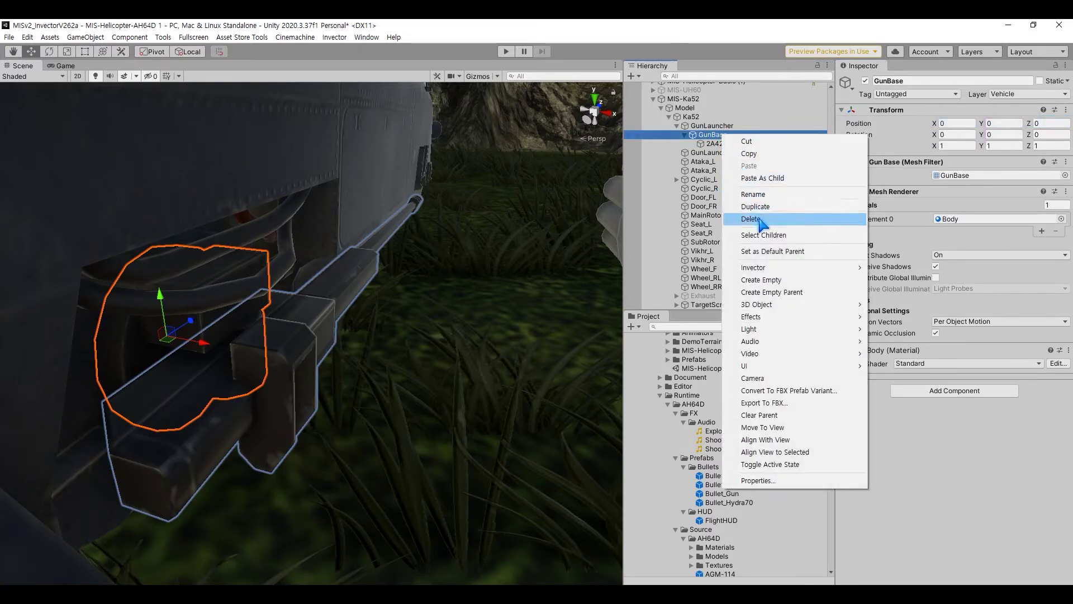
{"action": "left_click", "coordinate": [763, 280]}
{"action": "type", "text": "Hold"}
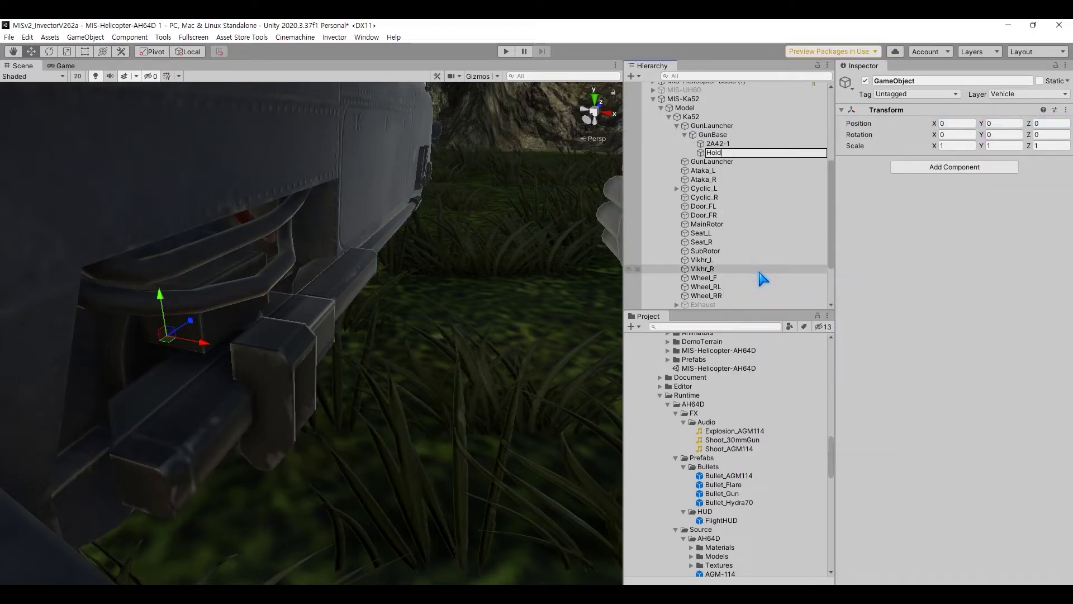
{"action": "type", "text": "er"}
{"action": "key", "text": "Return"}
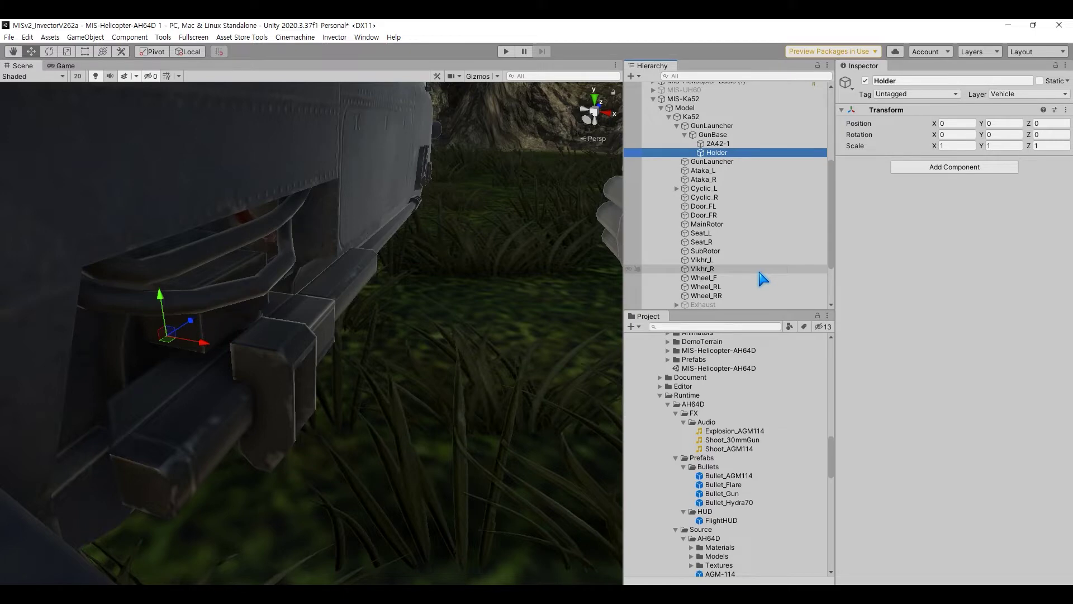
{"action": "left_click", "coordinate": [720, 144]}
{"action": "left_click_drag", "start_coordinate": [724, 154], "coordinate": [726, 156]}
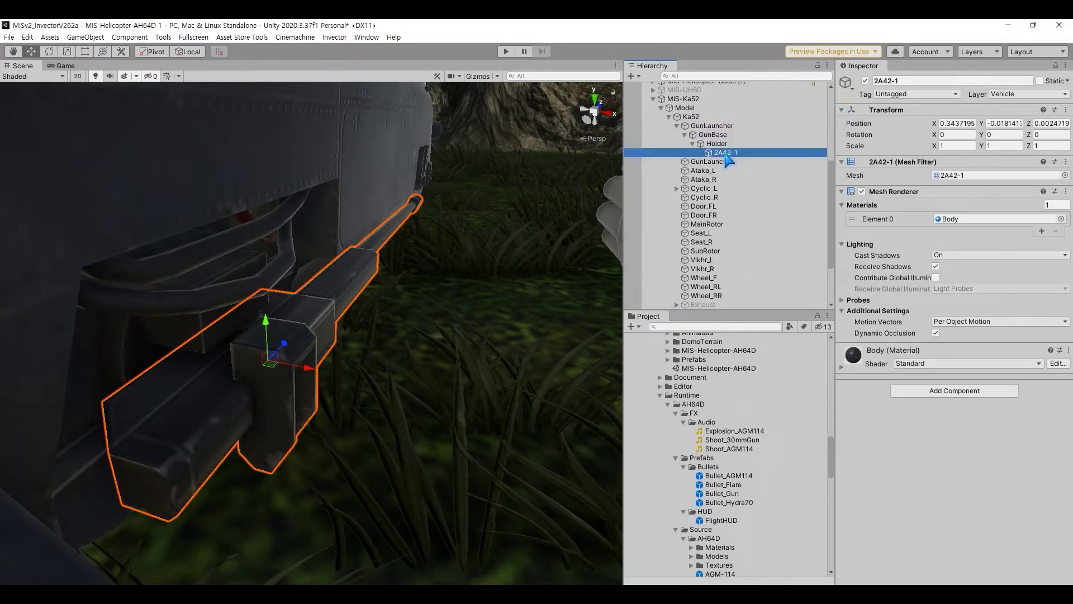
Copy 2A42-1's Transform values onto Holder, then reset 2A42-1's Transform to zero
{"action": "left_click", "coordinate": [1066, 111]}
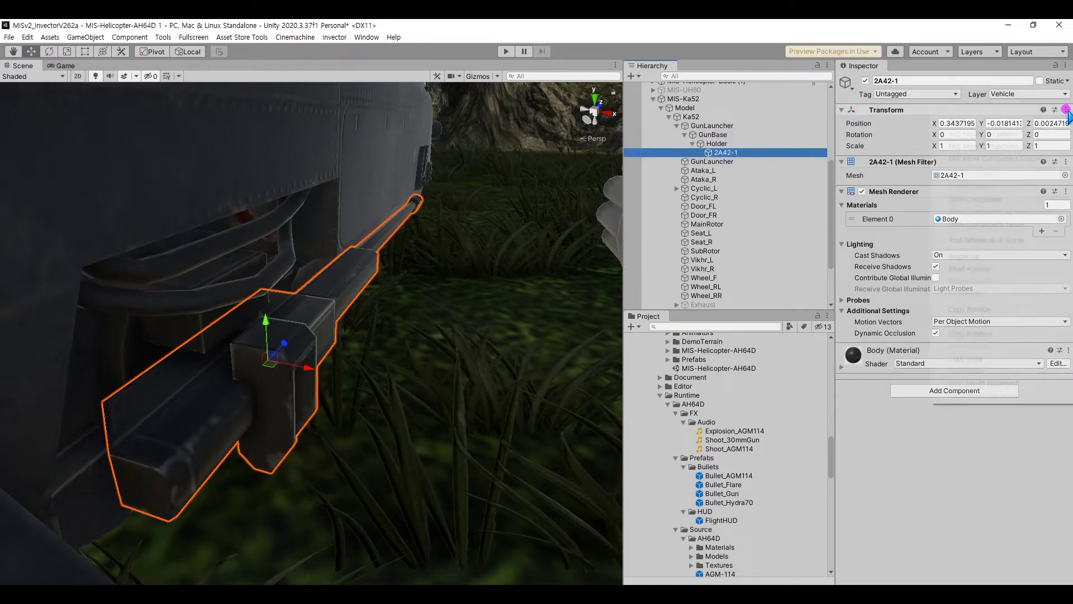
{"action": "left_click", "coordinate": [1008, 199]}
{"action": "left_click", "coordinate": [745, 144]}
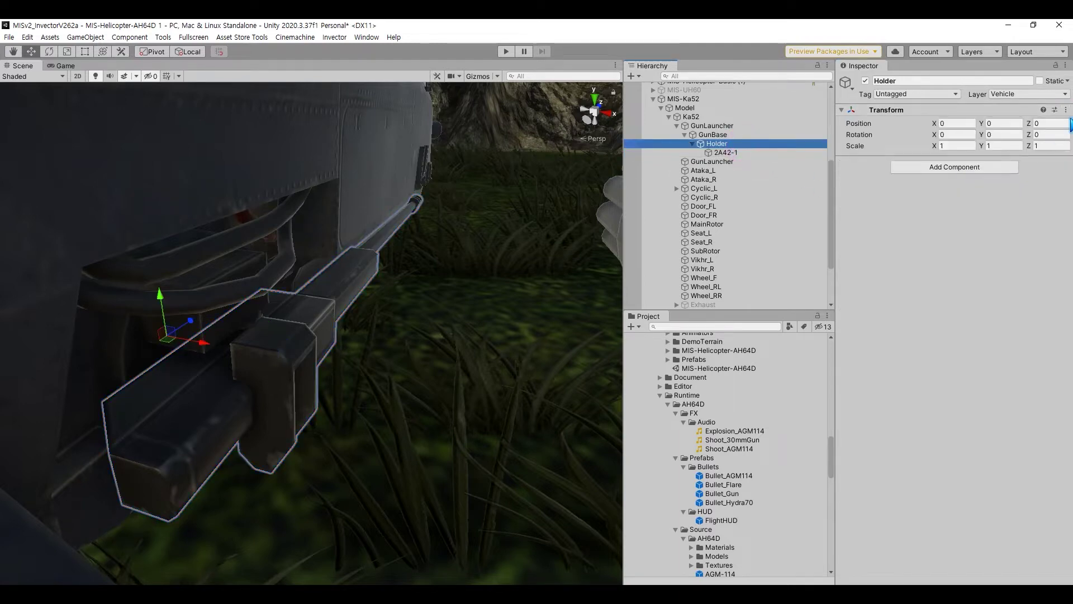
{"action": "left_click", "coordinate": [1066, 110]}
{"action": "left_click", "coordinate": [1027, 228]}
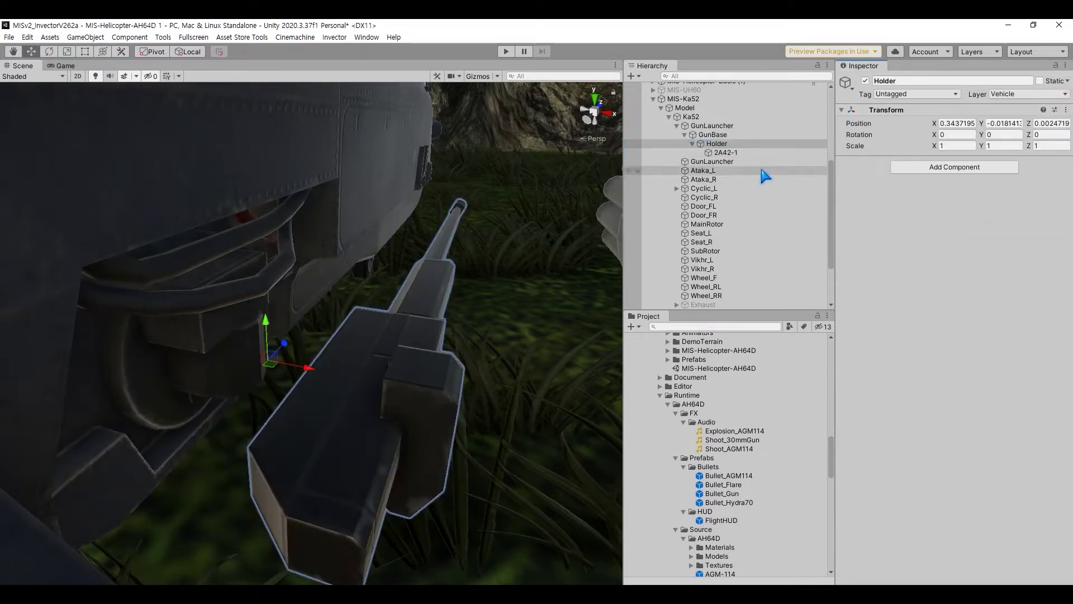
{"action": "left_click", "coordinate": [727, 152]}
{"action": "left_click", "coordinate": [1066, 109]}
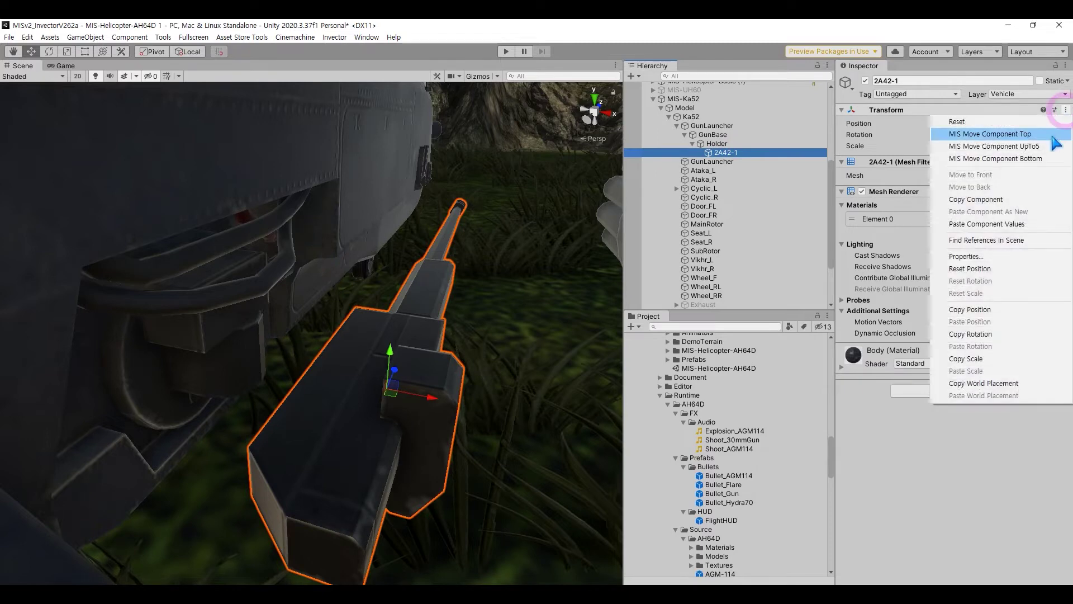
{"action": "left_click", "coordinate": [992, 121]}
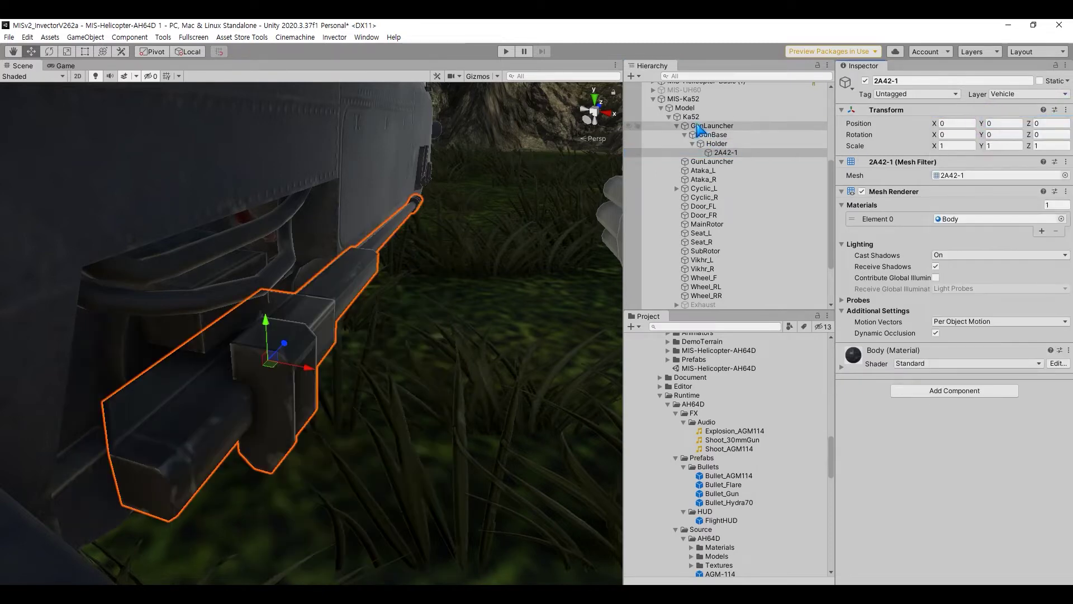
Select GunLauncher, orbit to a flat side view of the gun, and search components for 'mvvwg'
{"action": "left_click", "coordinate": [699, 126]}
{"action": "left_click_drag", "start_coordinate": [384, 259], "coordinate": [225, 182], "text": "alt"}
{"action": "scroll", "coordinate": [364, 280], "scroll_direction": "down", "scroll_amount": 2}
{"action": "middle_click_drag", "start_coordinate": [310, 245], "coordinate": [259, 209]}
{"action": "left_click_drag", "start_coordinate": [251, 246], "coordinate": [199, 230], "text": "alt"}
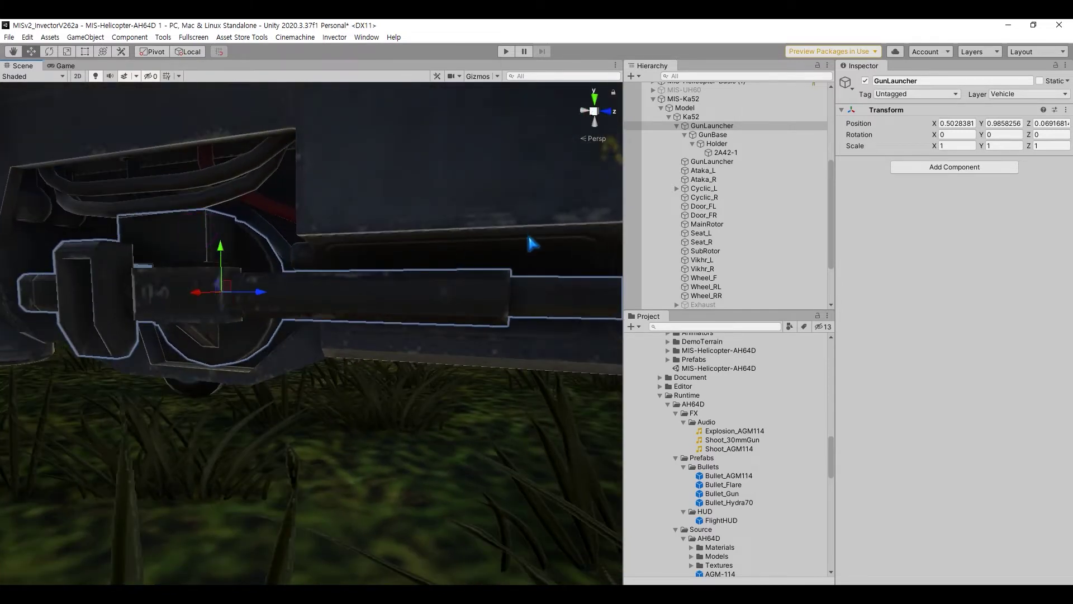
{"action": "left_click", "coordinate": [925, 168]}
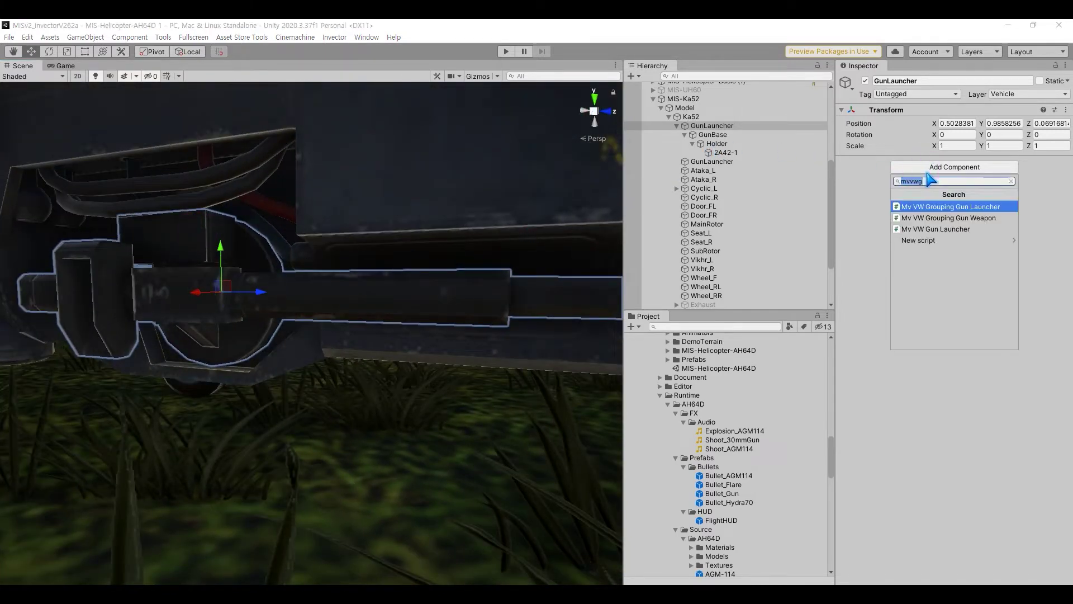
Add Mv VW Gun Launcher to GunLauncher, name the weapon GUN, and list Holder as its first holder
{"action": "left_click", "coordinate": [955, 230]}
{"action": "left_click", "coordinate": [933, 196]}
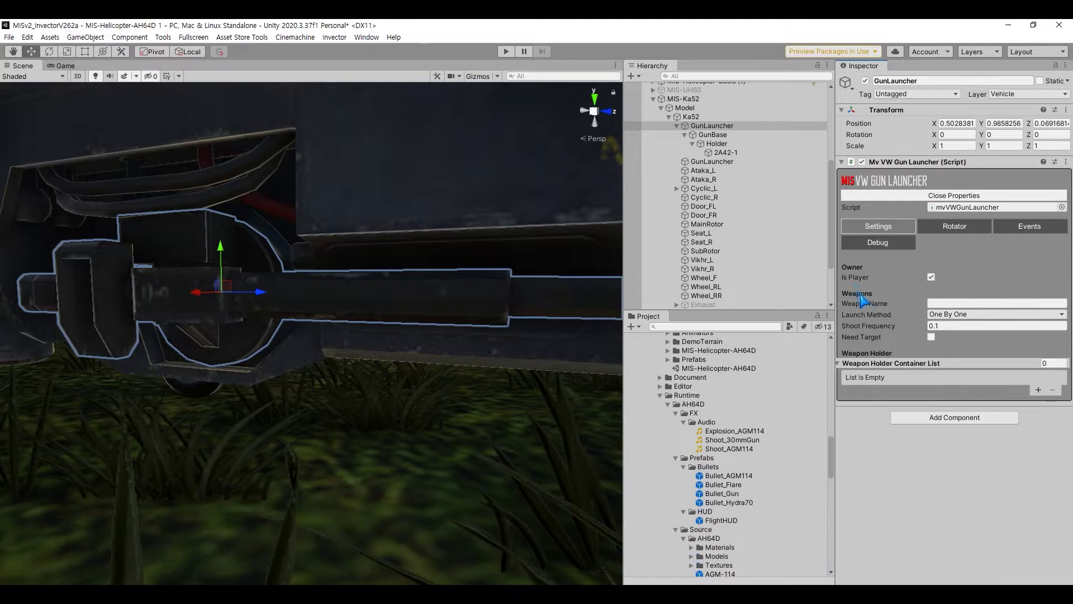
{"action": "left_click", "coordinate": [936, 303]}
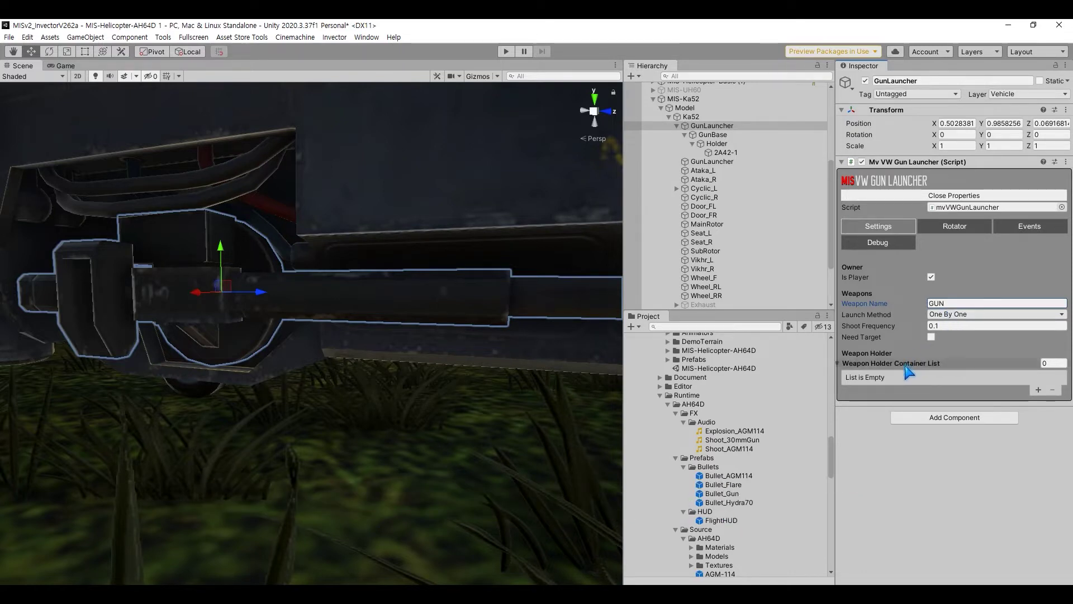
{"action": "left_click_drag", "start_coordinate": [717, 144], "coordinate": [883, 363]}
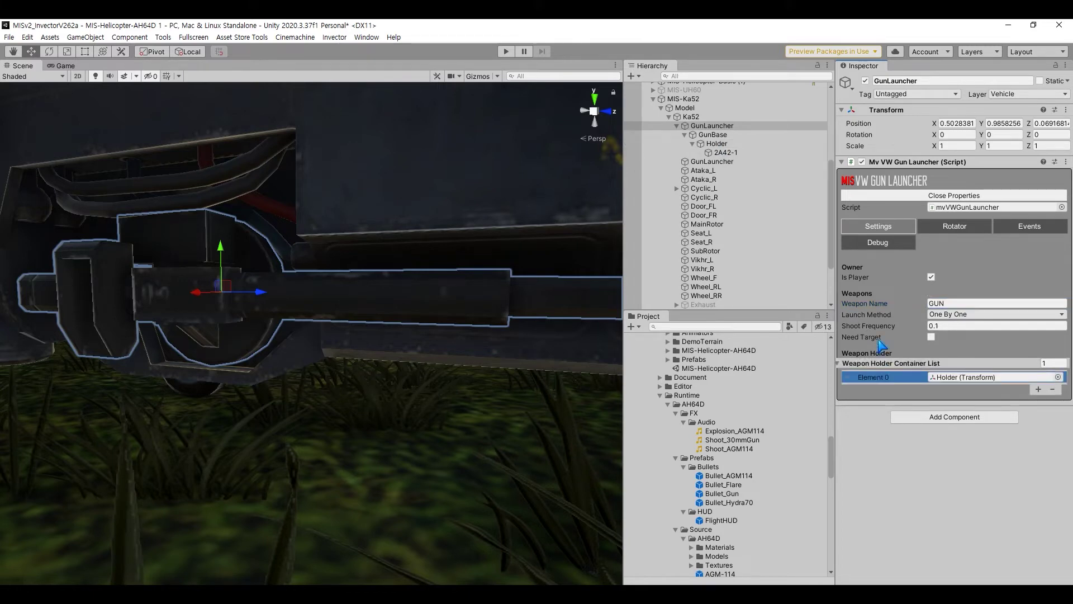
Set GunLauncher as the rotator's Angle Reference, then test-rotate 2A42-1 and undo it
{"action": "left_click", "coordinate": [941, 235]}
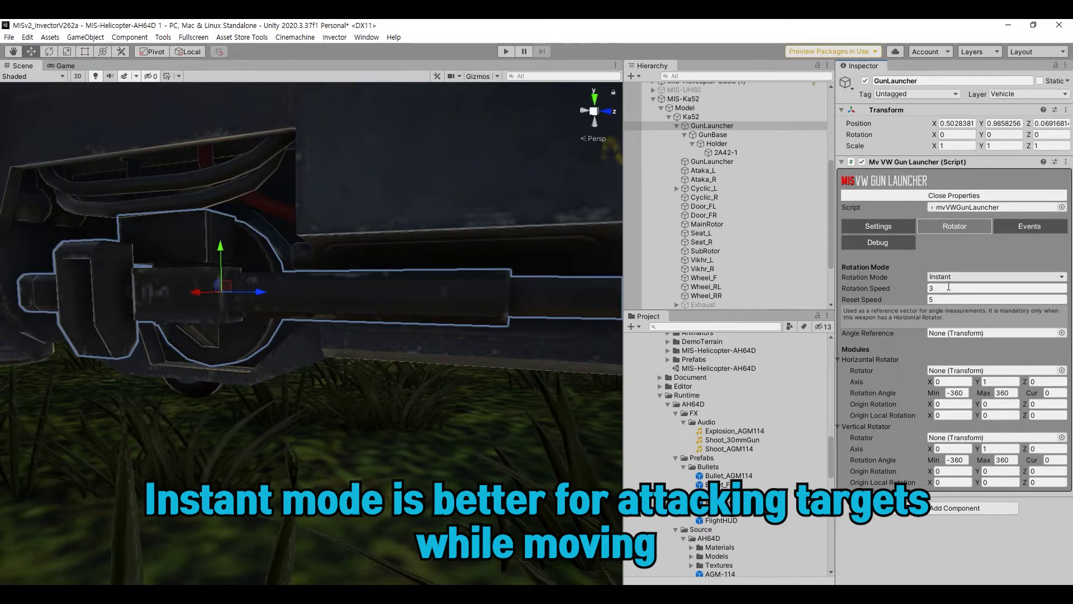
{"action": "left_click_drag", "start_coordinate": [706, 126], "coordinate": [977, 334]}
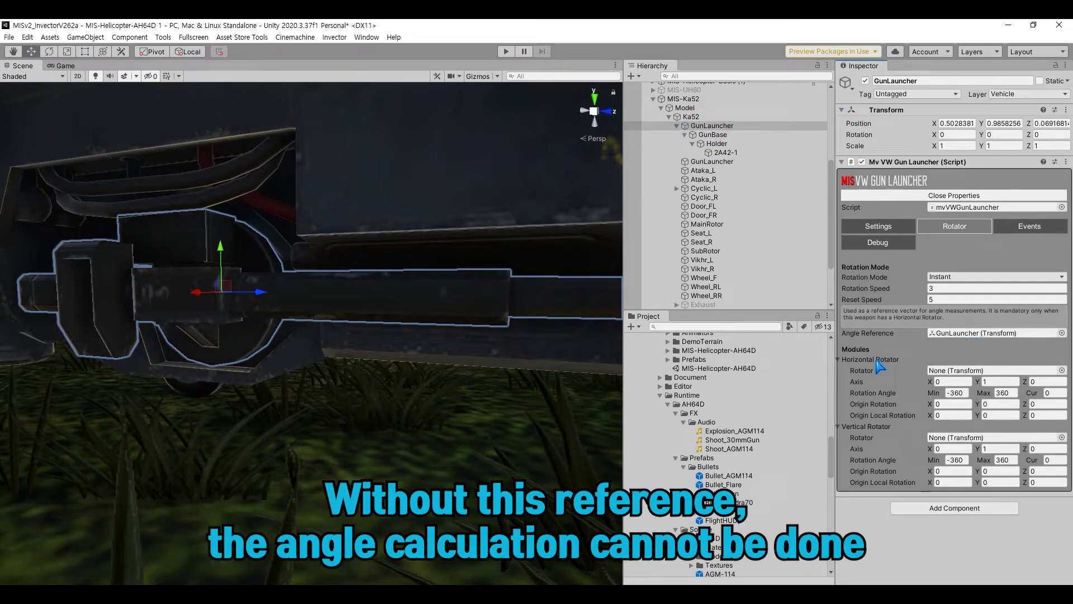
{"action": "left_click", "coordinate": [727, 154]}
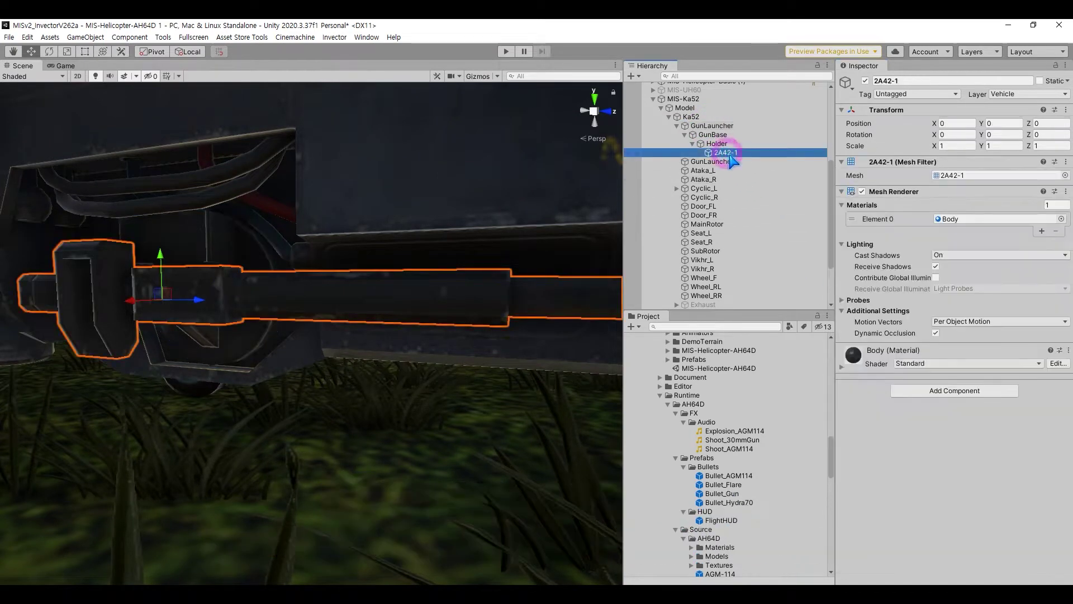
{"action": "key", "text": "e"}
{"action": "mouse_move", "coordinate": [167, 301]}
{"action": "left_mouse_down"}
{"action": "mouse_move", "coordinate": [146, 305]}
{"action": "mouse_move", "coordinate": [166, 301]}
{"action": "left_mouse_up"}
{"action": "key", "text": "ctrl+z"}
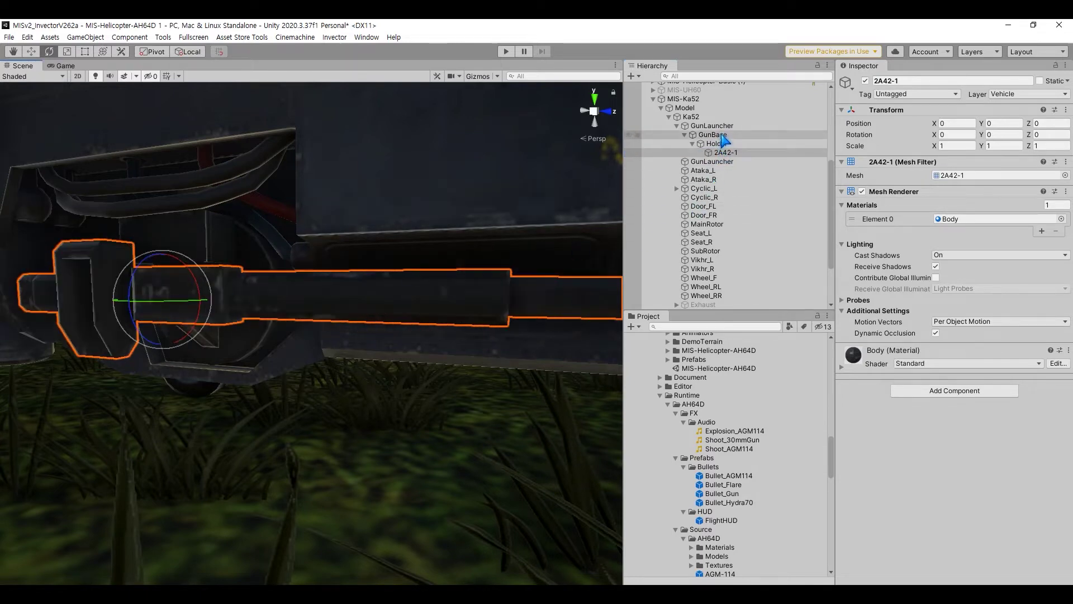
Assign 2A42-1 as the Horizontal Rotator and GunBase as the Vertical Rotator
{"action": "left_click", "coordinate": [713, 126]}
{"action": "left_click", "coordinate": [729, 152]}
{"action": "left_click_drag", "start_coordinate": [732, 156], "coordinate": [967, 370]}
{"action": "left_click_drag", "start_coordinate": [721, 144], "coordinate": [950, 440]}
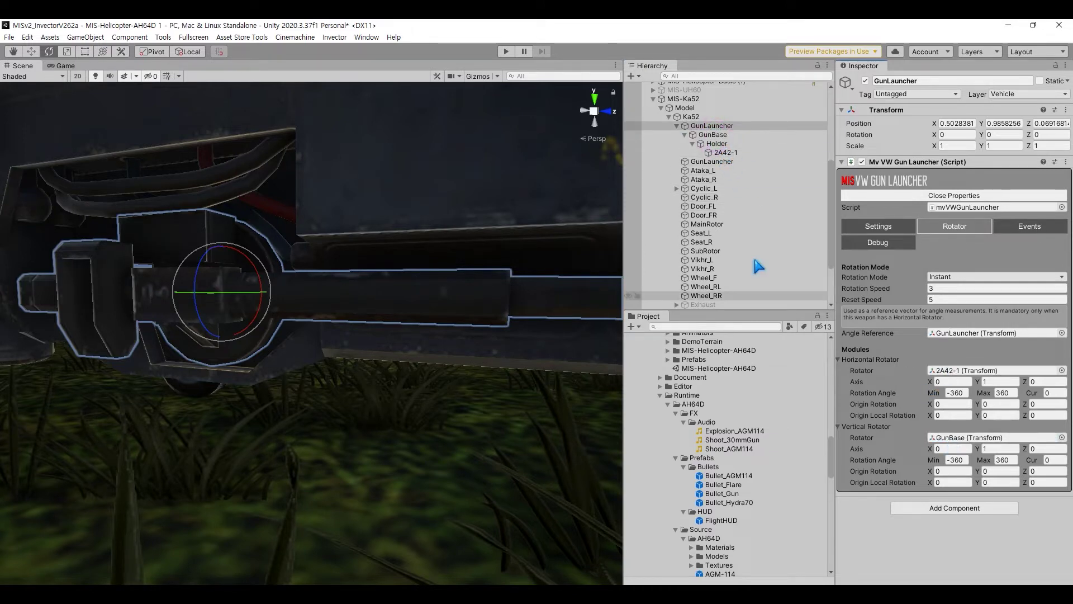
Check the orientation and pivots of 2A42-1 and GunBase, ending with GunLauncher selected
{"action": "left_click", "coordinate": [726, 152]}
{"action": "key", "text": "w"}
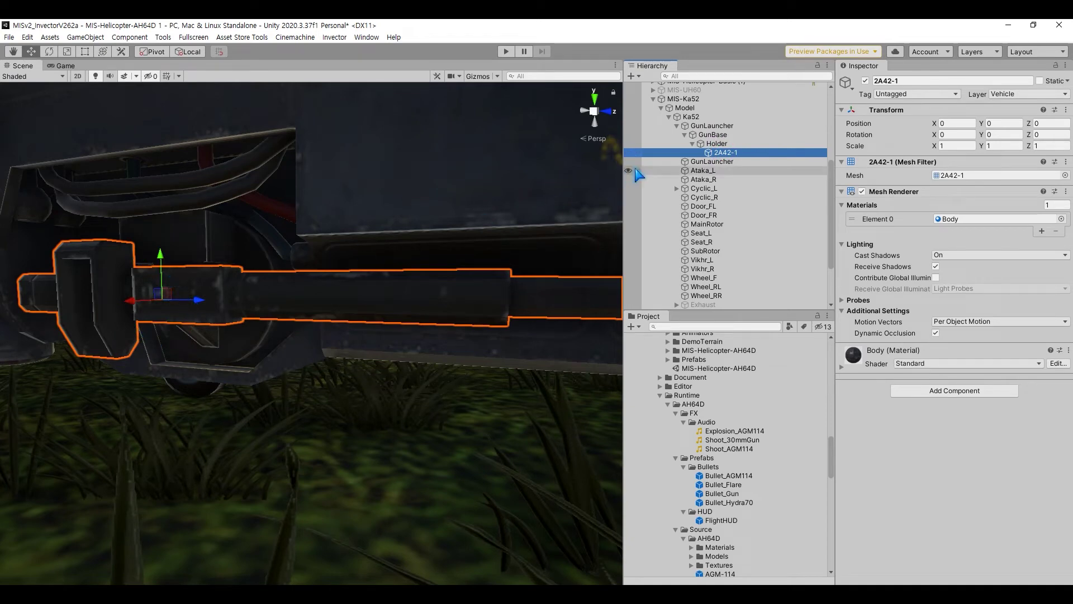
{"action": "left_click", "coordinate": [712, 126]}
{"action": "left_click", "coordinate": [722, 153]}
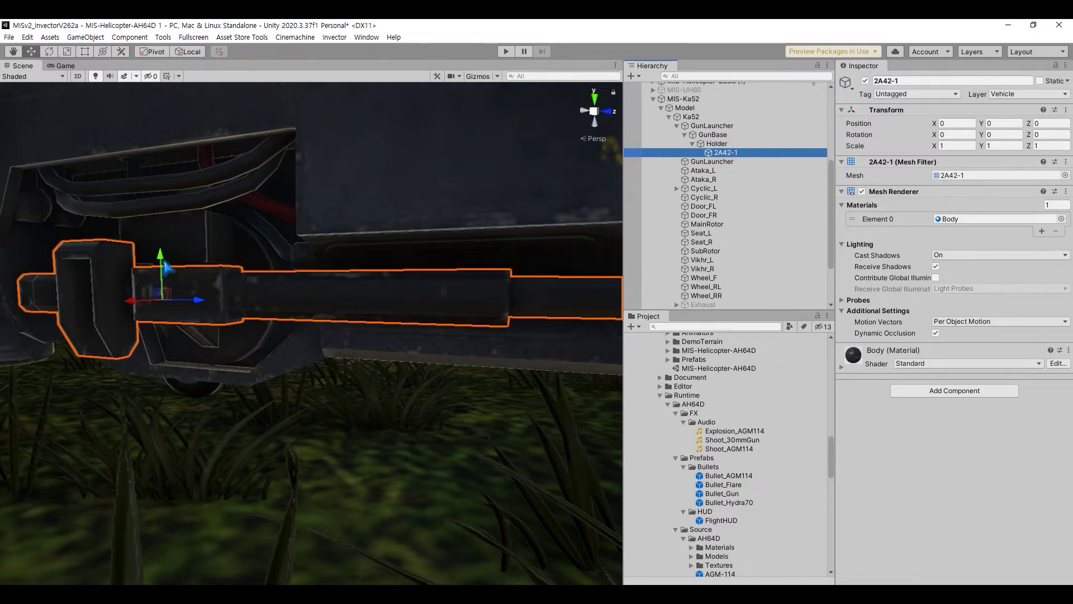
{"action": "left_click", "coordinate": [734, 127]}
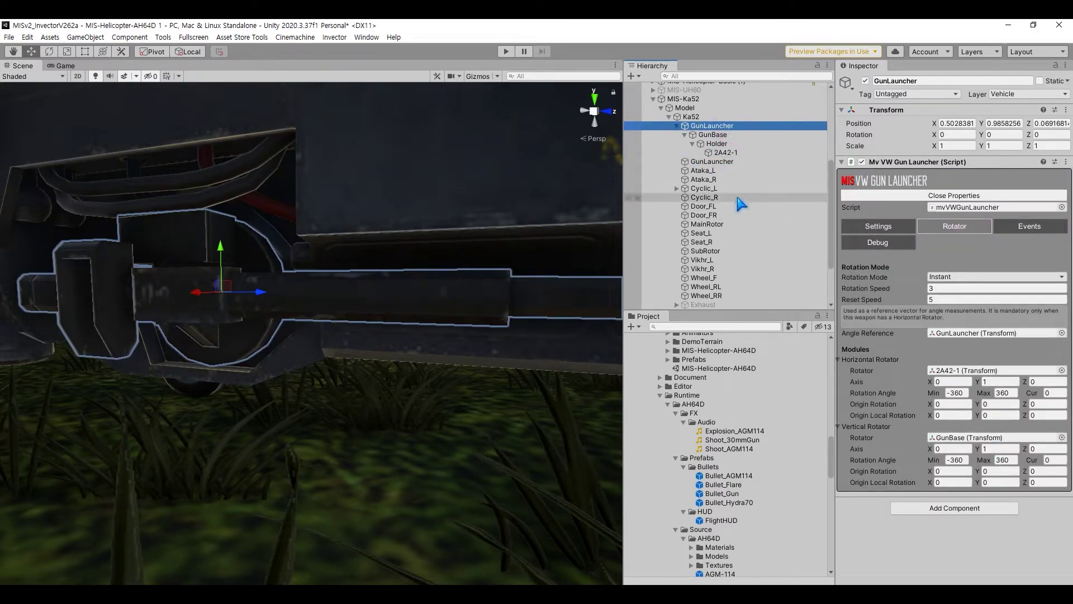
{"action": "left_click", "coordinate": [712, 134]}
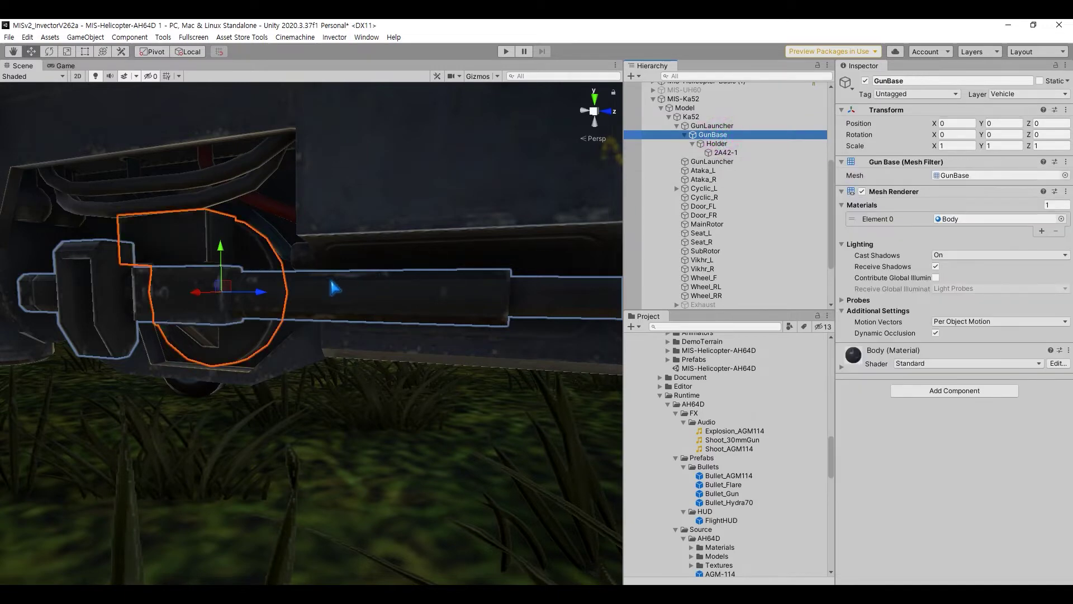
{"action": "left_click_drag", "start_coordinate": [327, 265], "coordinate": [249, 278], "text": "alt"}
{"action": "left_click", "coordinate": [712, 125]}
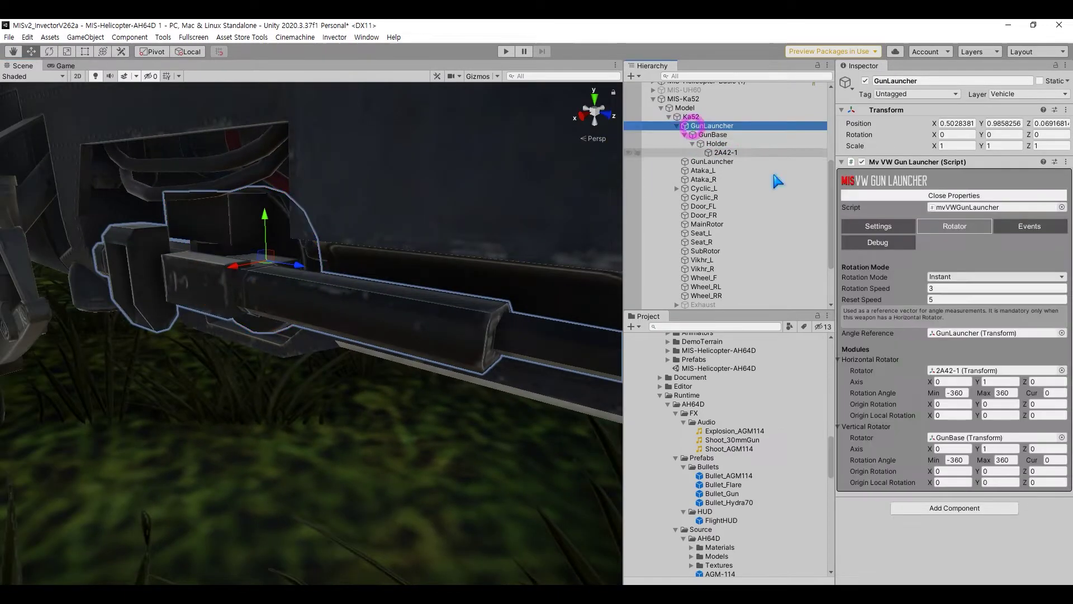
Set the vertical axis to X=1, Y=0 with limits 0–90, and horizontal range 0–15
{"action": "left_click", "coordinate": [956, 448]}
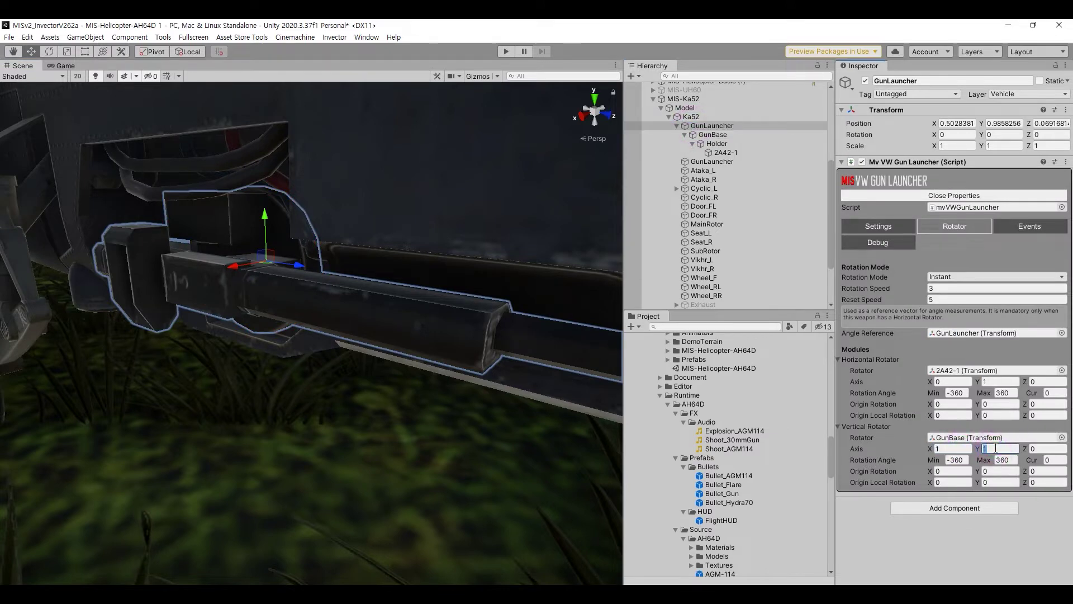
{"action": "left_click", "coordinate": [965, 460]}
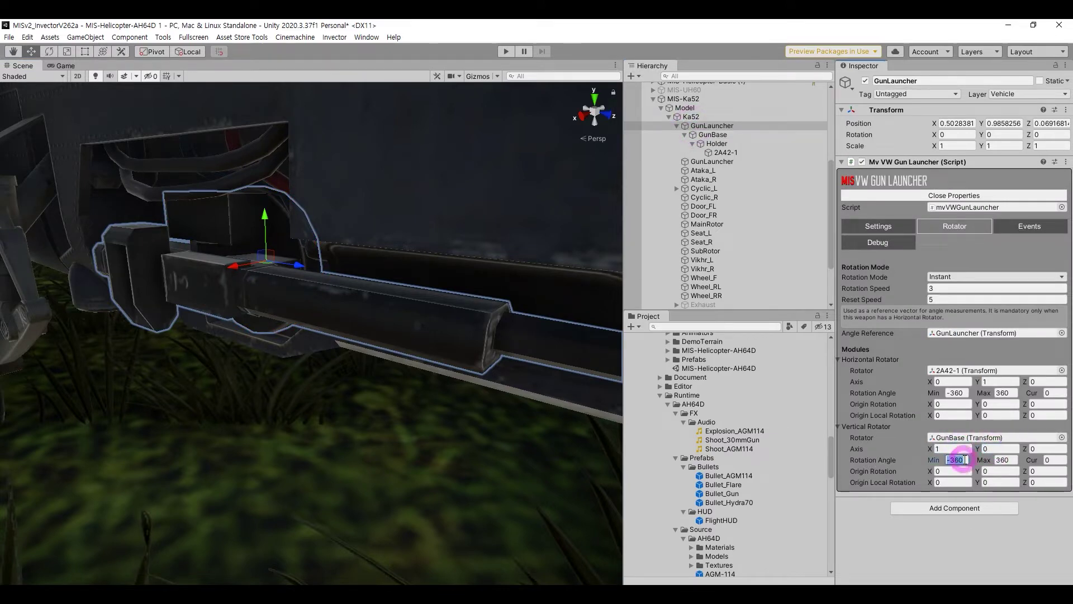
{"action": "left_click", "coordinate": [1014, 460]}
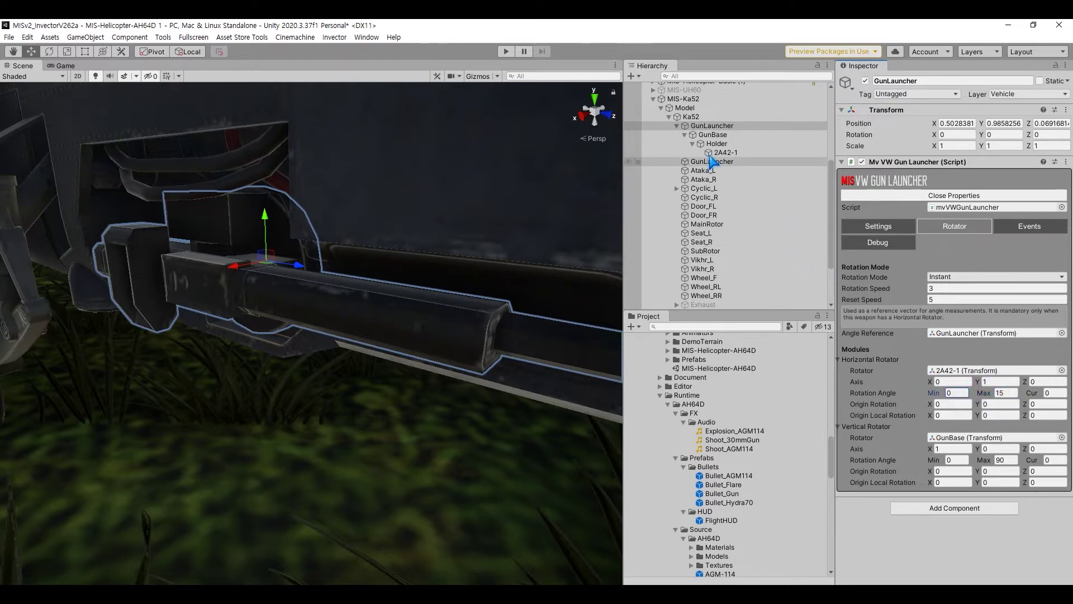
Glance at the launcher's Event and Debug settings, return to Rotator, and select 2A42-1
{"action": "left_click", "coordinate": [1016, 228]}
{"action": "left_click", "coordinate": [894, 243]}
{"action": "left_click", "coordinate": [958, 227]}
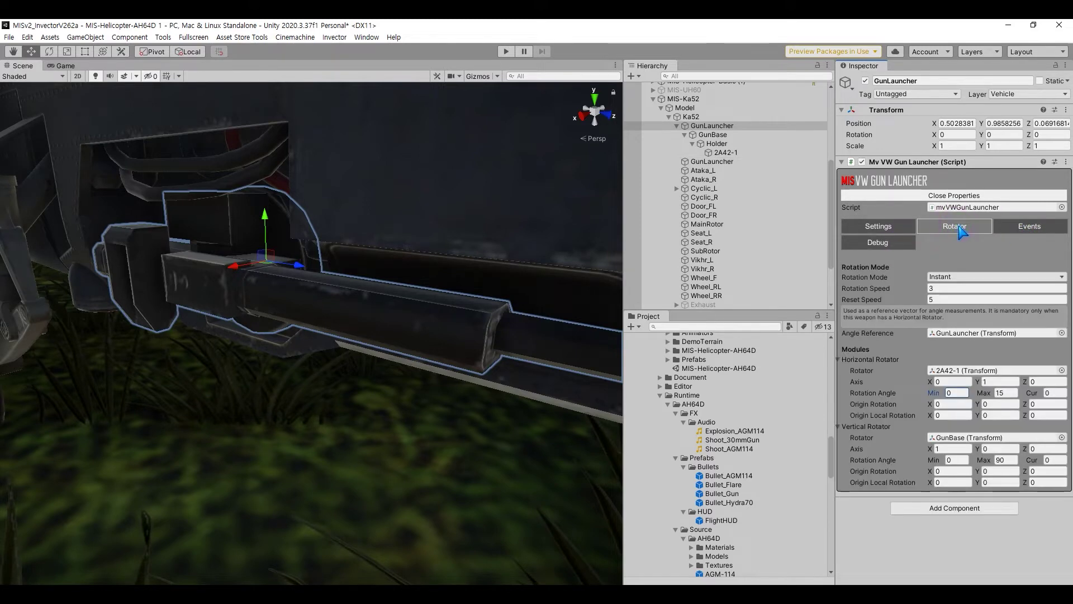
{"action": "left_click", "coordinate": [726, 153]}
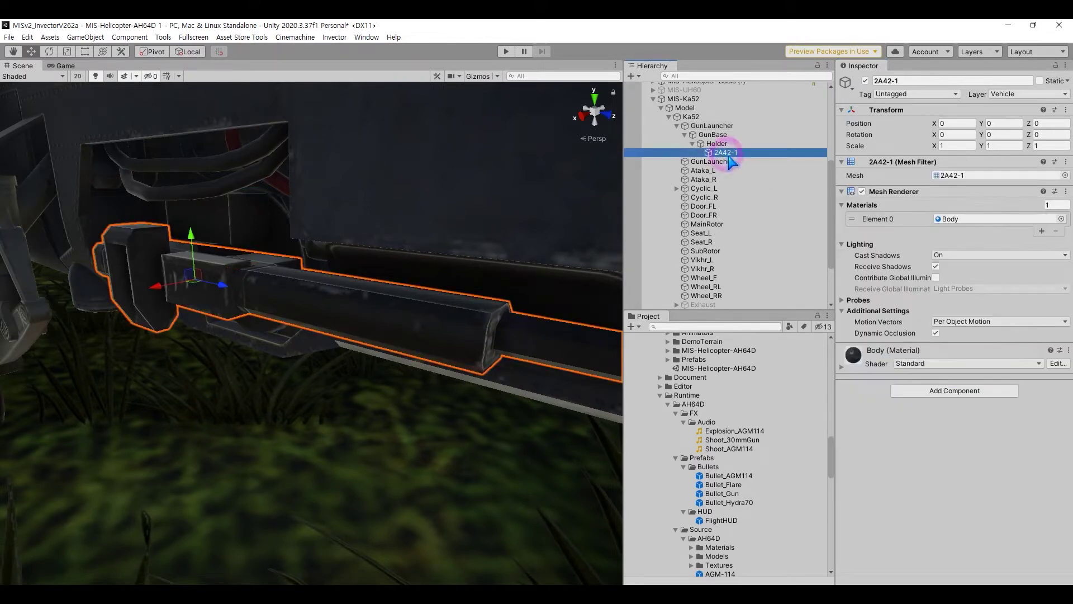
Add a V Shooter Weapon Base component to 2A42-1 and look over its category and ammo settings
{"action": "left_click", "coordinate": [916, 391]}
{"action": "type", "text": "v"}
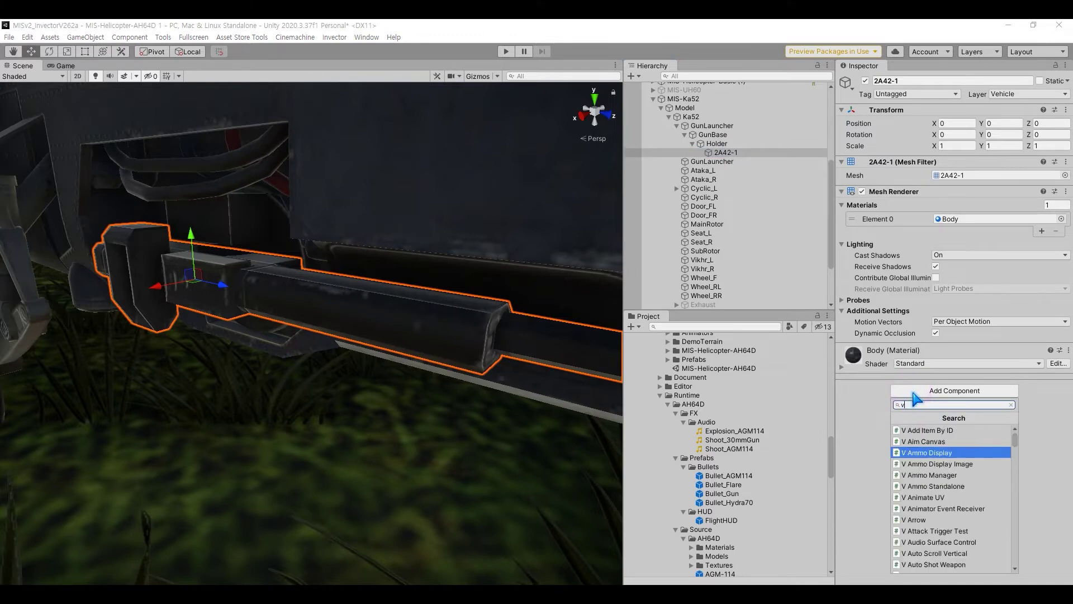
{"action": "type", "text": "shoo"}
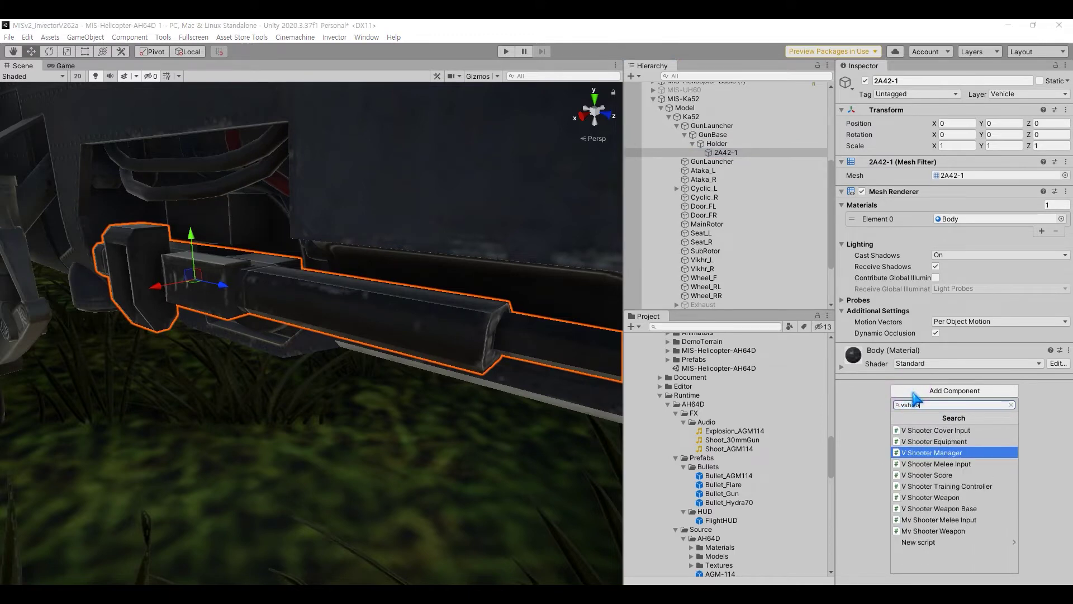
{"action": "type", "text": "terwe"}
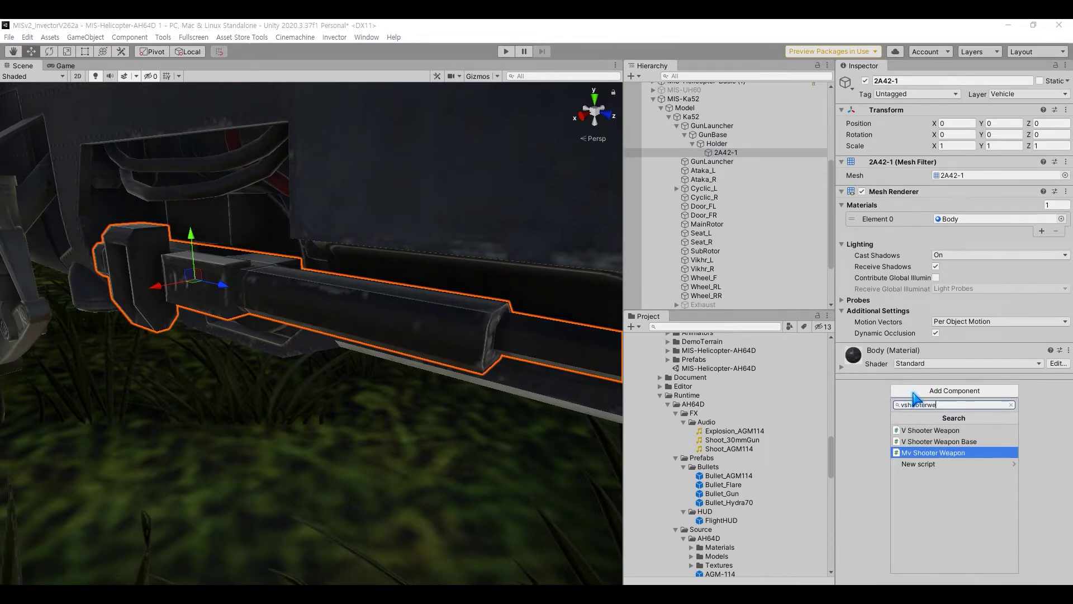
{"action": "key", "text": "Up"}
{"action": "key", "text": "Return"}
{"action": "left_click", "coordinate": [947, 437]}
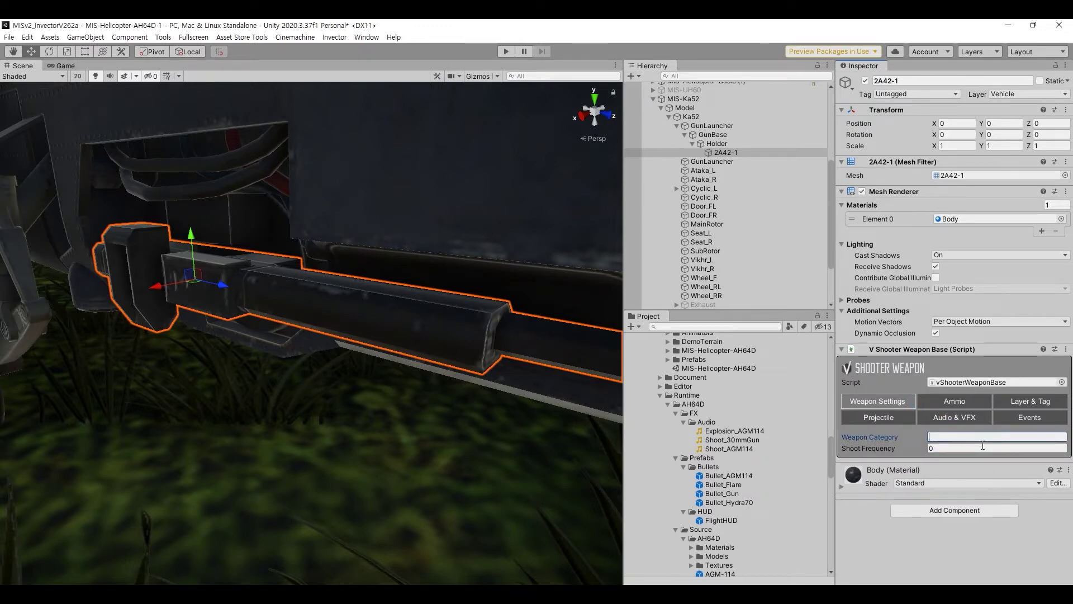
{"action": "left_click", "coordinate": [955, 401]}
{"action": "left_click", "coordinate": [943, 448]}
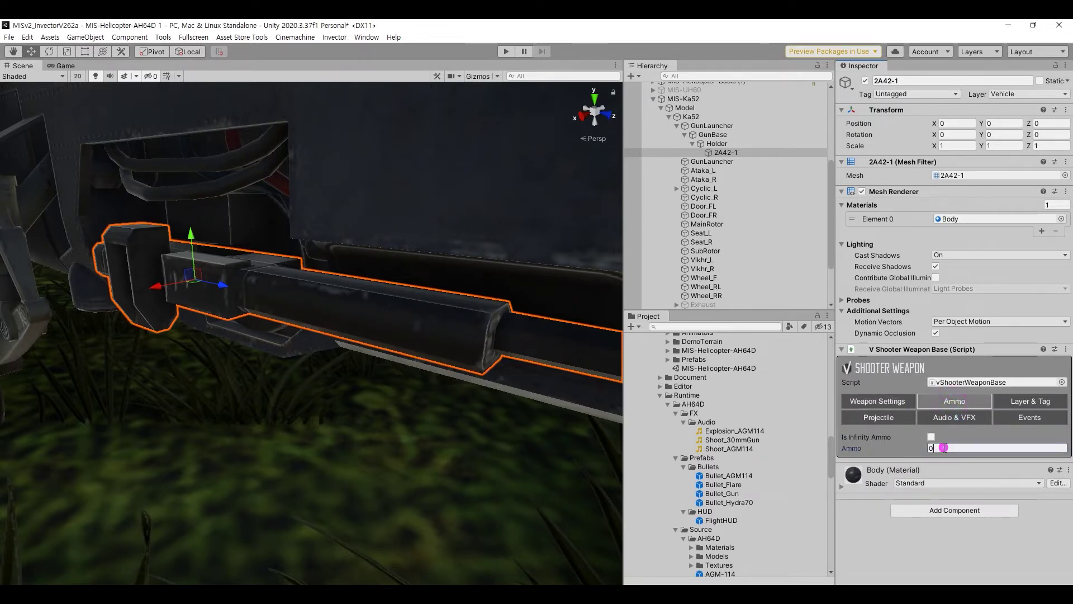
Add the Vehicle, BodyPart and Enemy layers to the gun's Hit Layer alongside Default
{"action": "left_click", "coordinate": [1012, 403]}
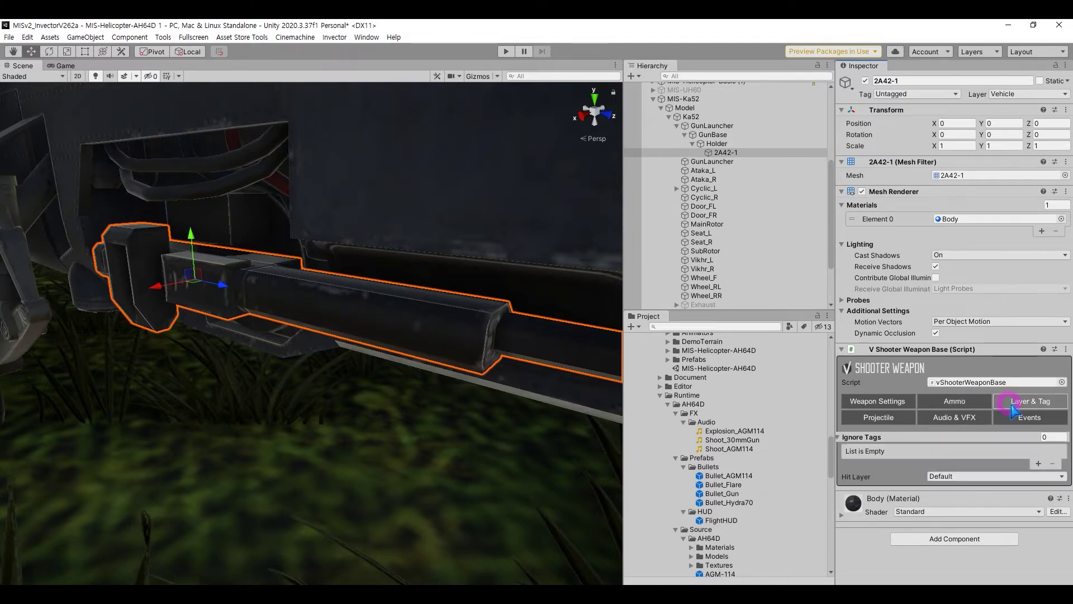
{"action": "left_click", "coordinate": [967, 478]}
{"action": "left_click", "coordinate": [957, 461]}
{"action": "left_click", "coordinate": [961, 476]}
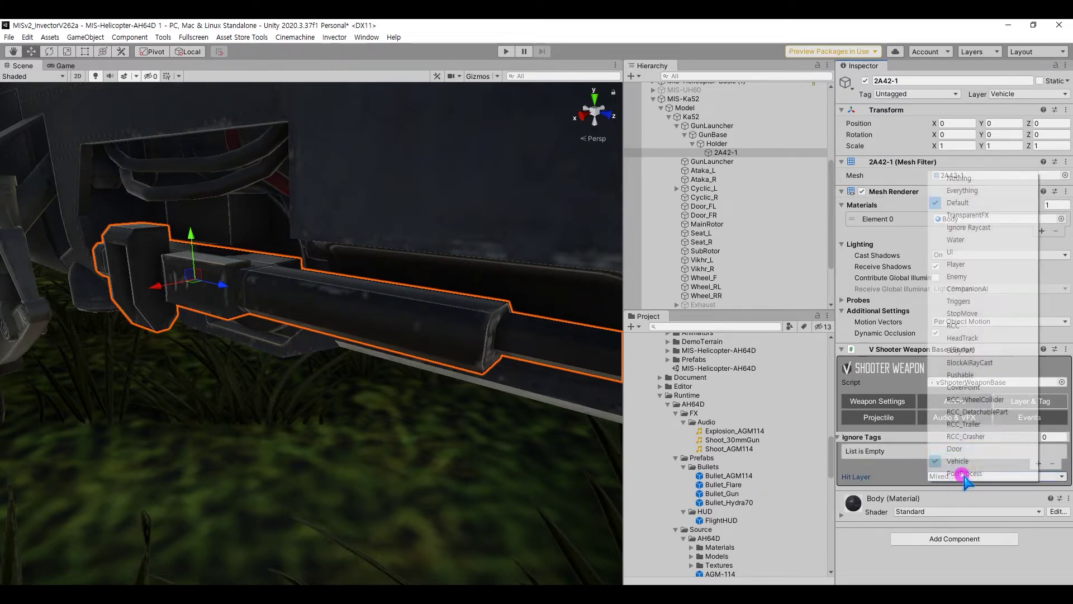
{"action": "left_click", "coordinate": [960, 349]}
{"action": "left_click", "coordinate": [970, 476]}
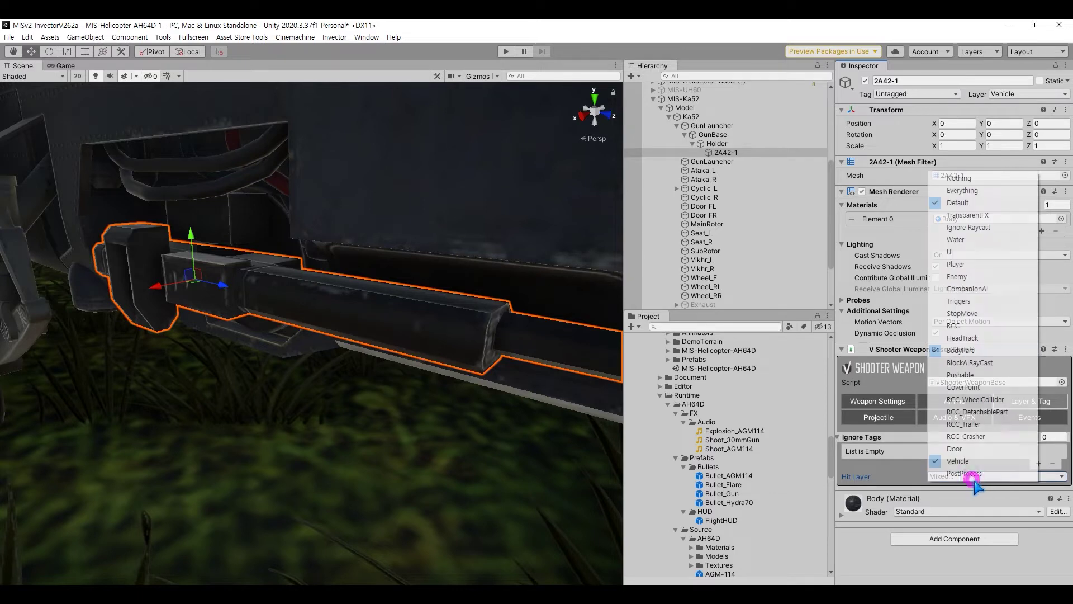
{"action": "left_click", "coordinate": [969, 277]}
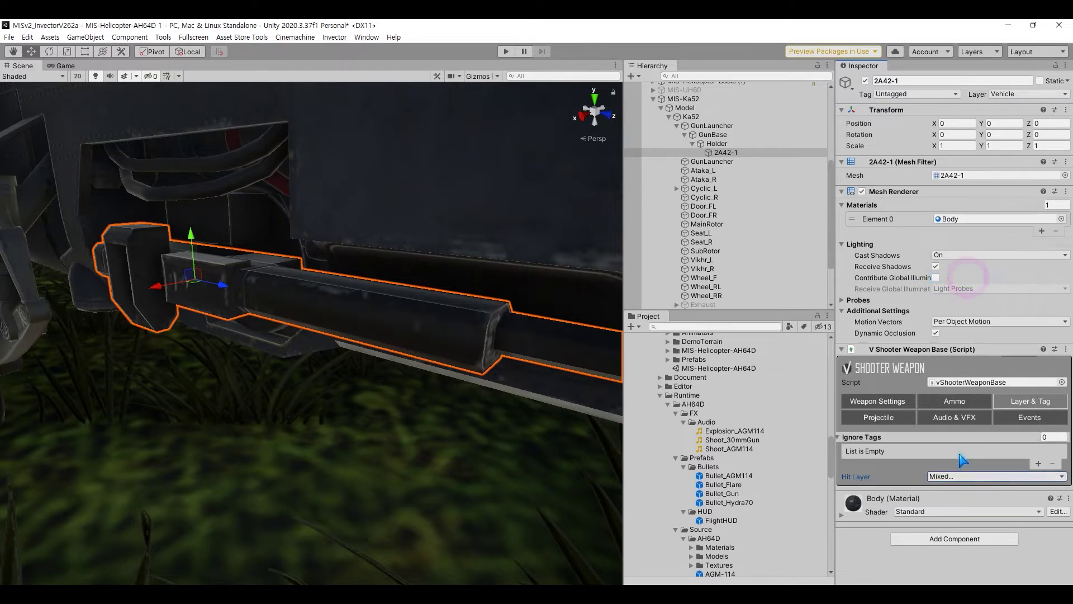
{"action": "left_click", "coordinate": [959, 476]}
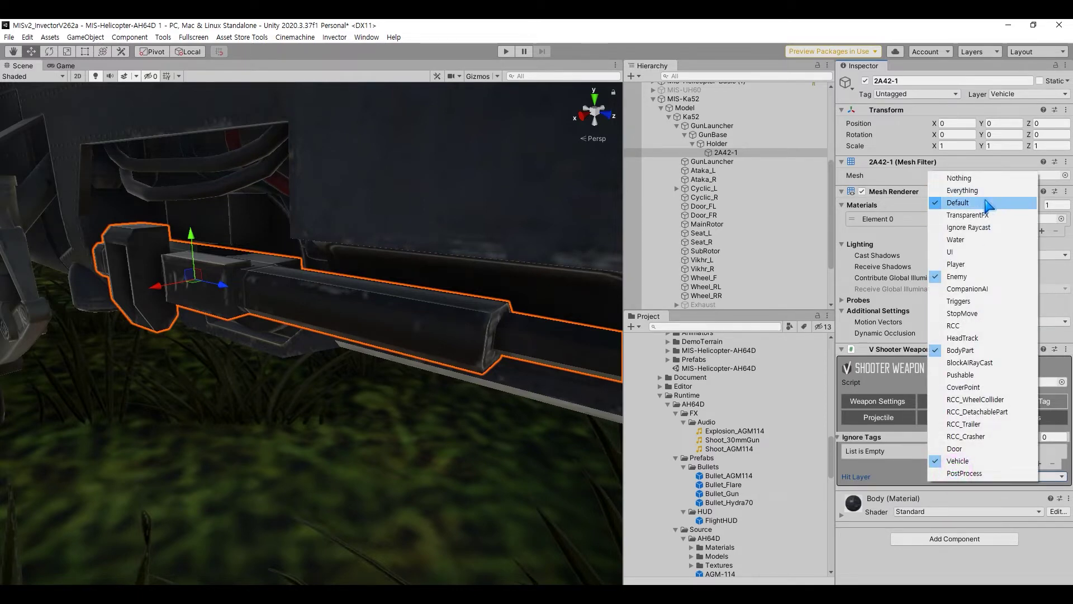
{"action": "left_click", "coordinate": [883, 537]}
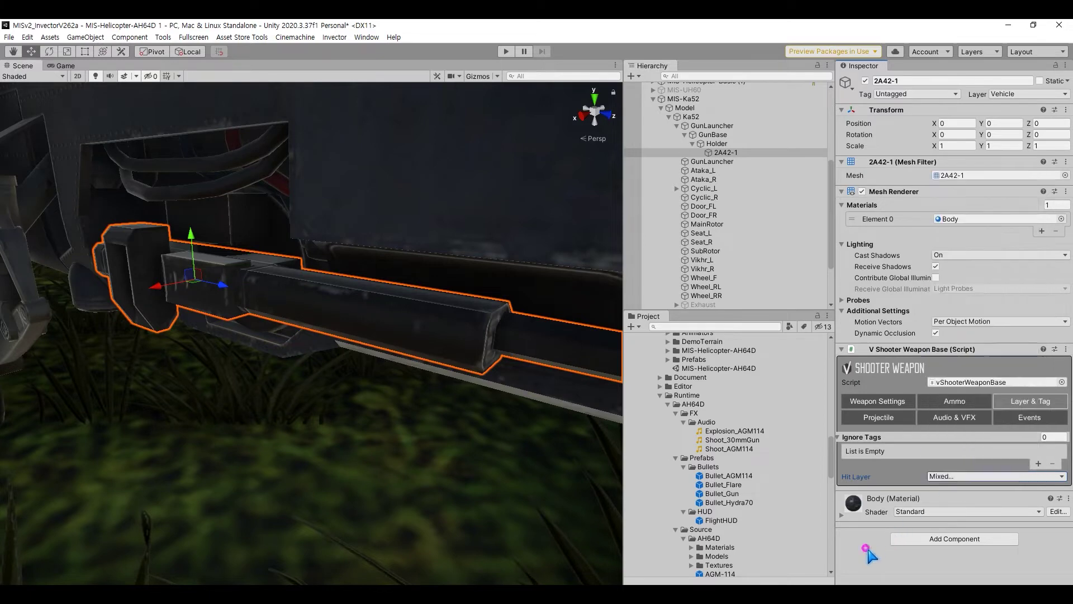
Place the Muzzle prefab under the 2A42-1 gun barrel
{"action": "left_click", "coordinate": [884, 420]}
{"action": "scroll", "coordinate": [888, 430], "scroll_direction": "down", "scroll_amount": 1}
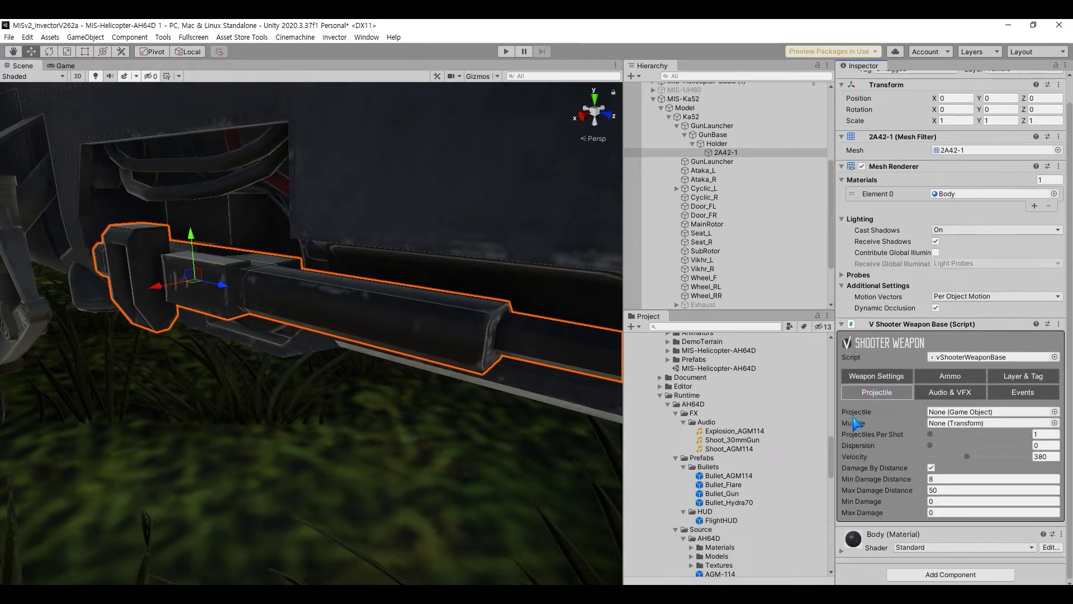
{"action": "scroll", "coordinate": [726, 403], "scroll_direction": "down", "scroll_amount": 3}
{"action": "scroll", "coordinate": [726, 517], "scroll_direction": "down", "scroll_amount": 5}
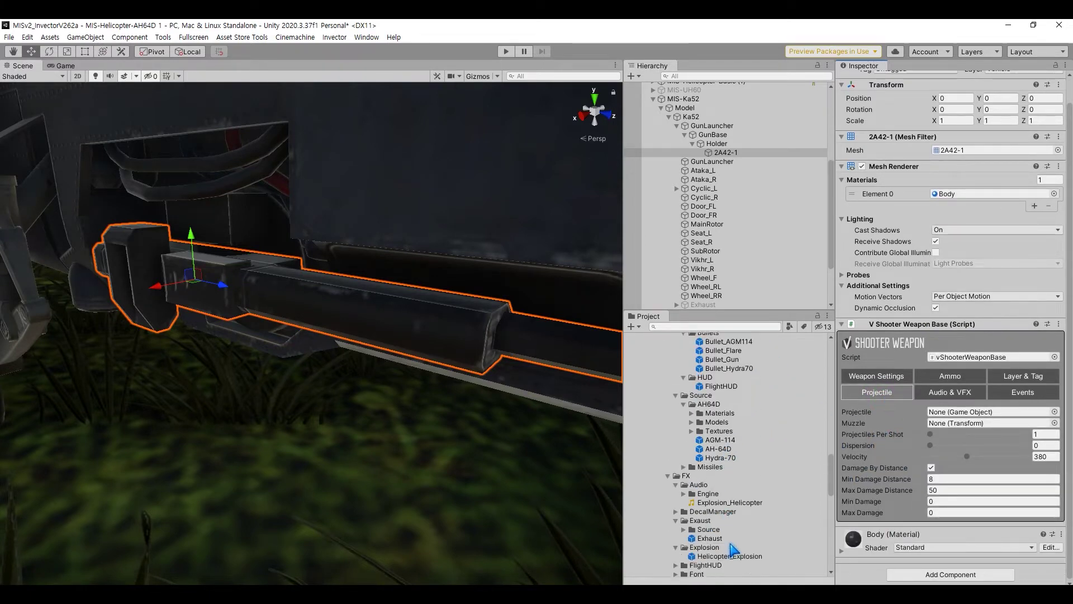
{"action": "left_click_drag", "start_coordinate": [707, 546], "coordinate": [728, 141]}
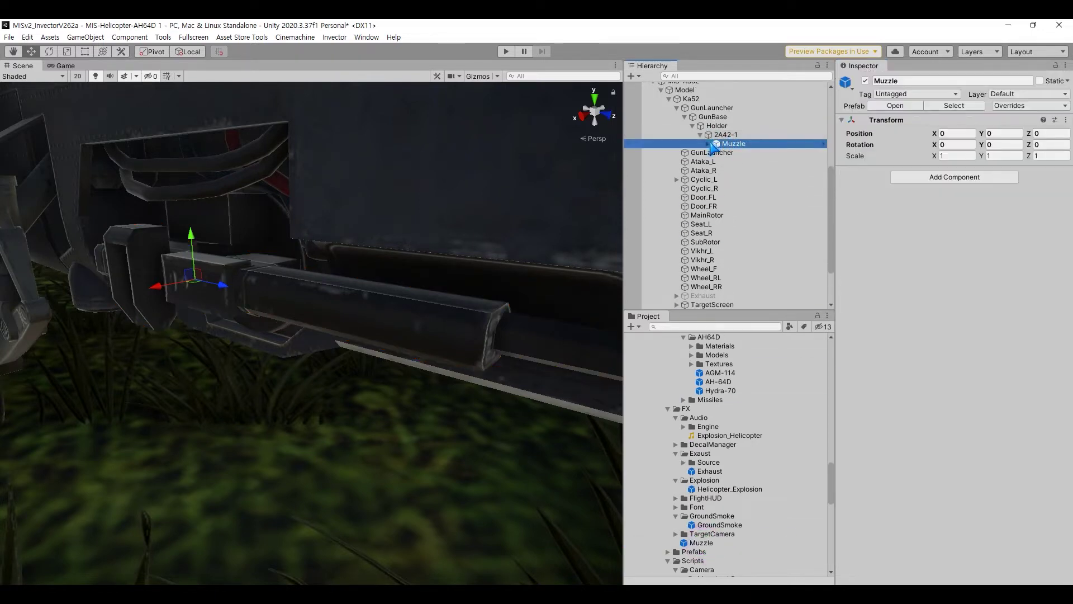
{"action": "left_click", "coordinate": [709, 144]}
{"action": "left_click", "coordinate": [724, 135]}
Fire Bullet_Gun projectiles from Muzzle, with max damage distance 150 and damage 10 to 80
{"action": "scroll", "coordinate": [790, 448], "scroll_direction": "up", "scroll_amount": 3}
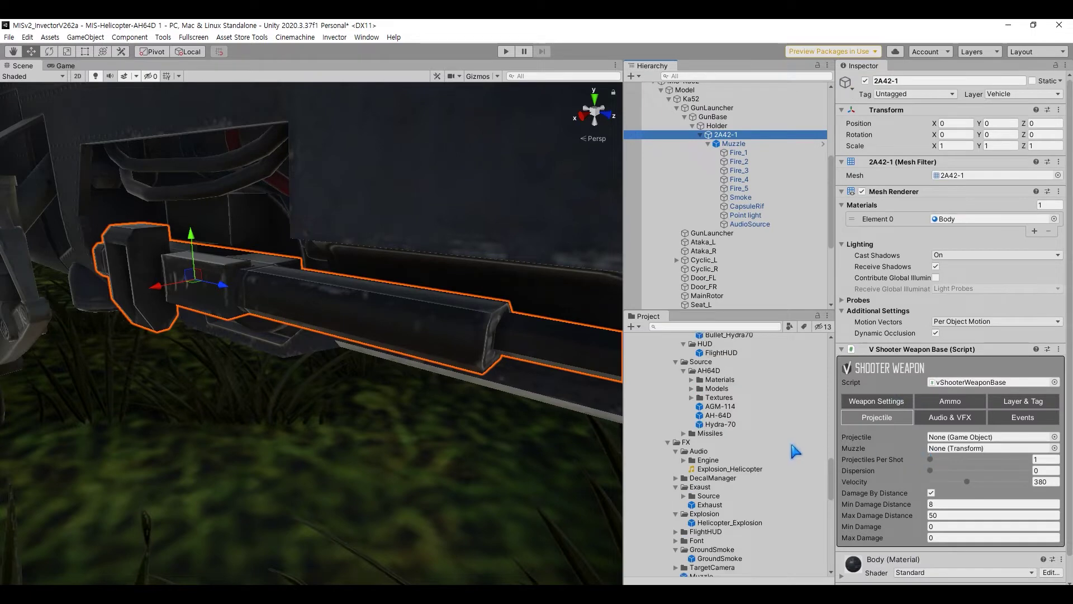
{"action": "left_click_drag", "start_coordinate": [735, 407], "coordinate": [939, 439]}
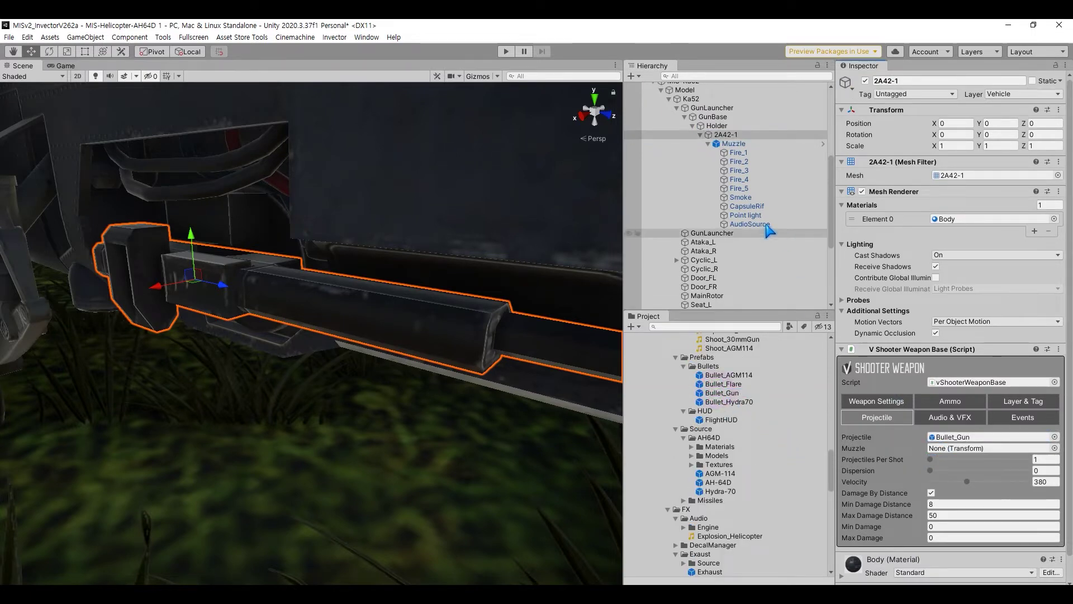
{"action": "left_click_drag", "start_coordinate": [730, 145], "coordinate": [944, 448]}
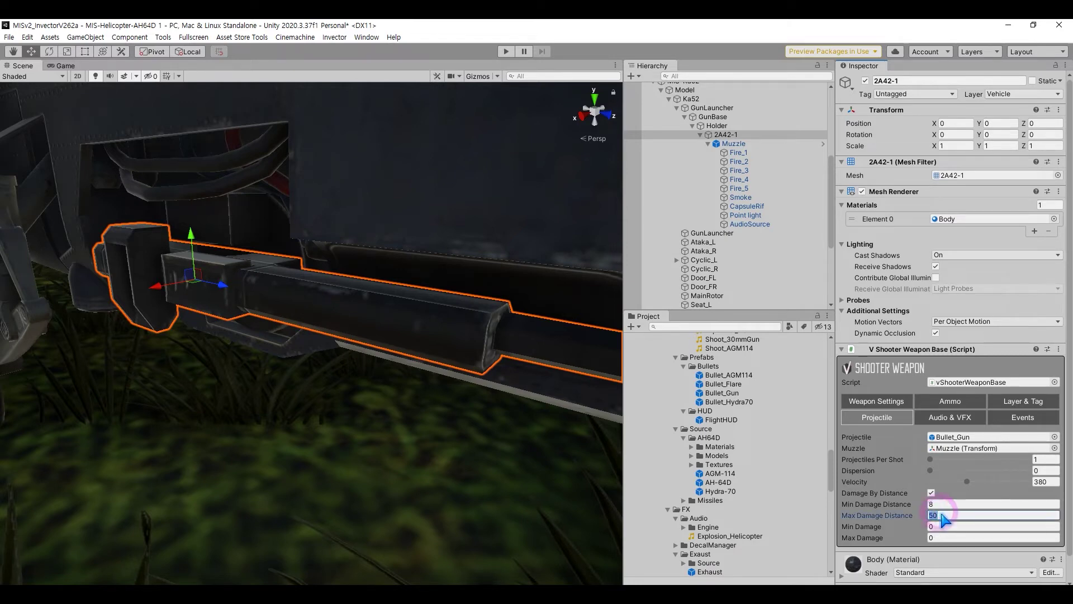
{"action": "left_click", "coordinate": [943, 523]}
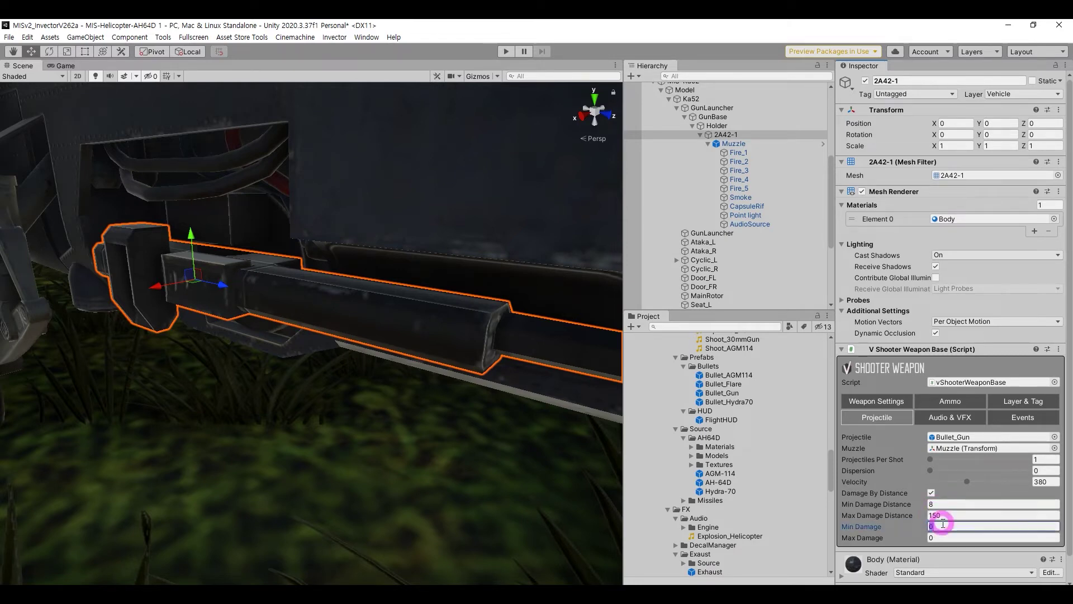
{"action": "left_click", "coordinate": [944, 537]}
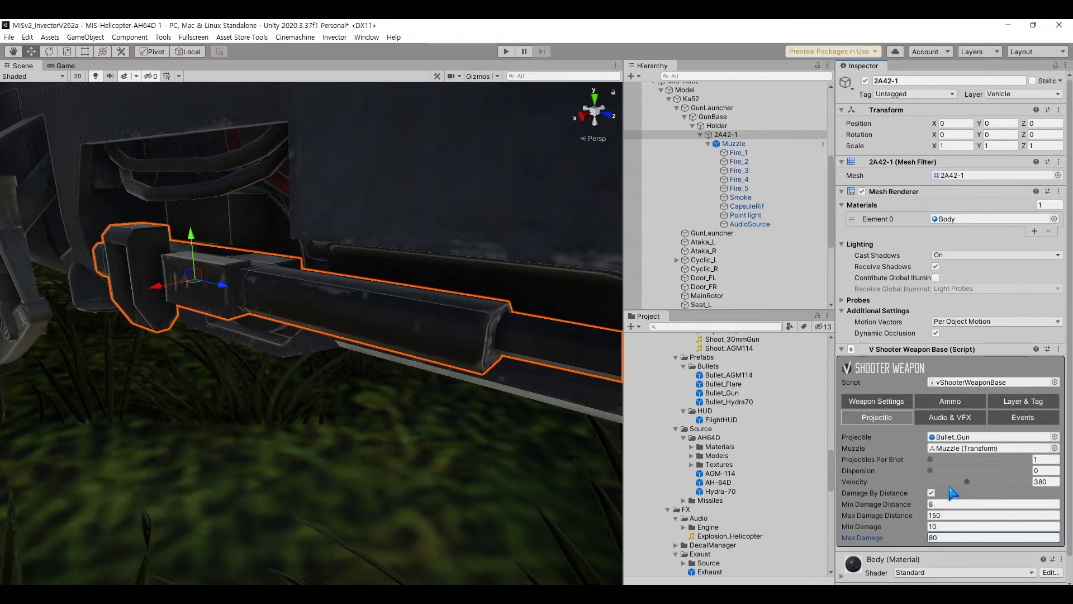
{"action": "left_click", "coordinate": [946, 417]}
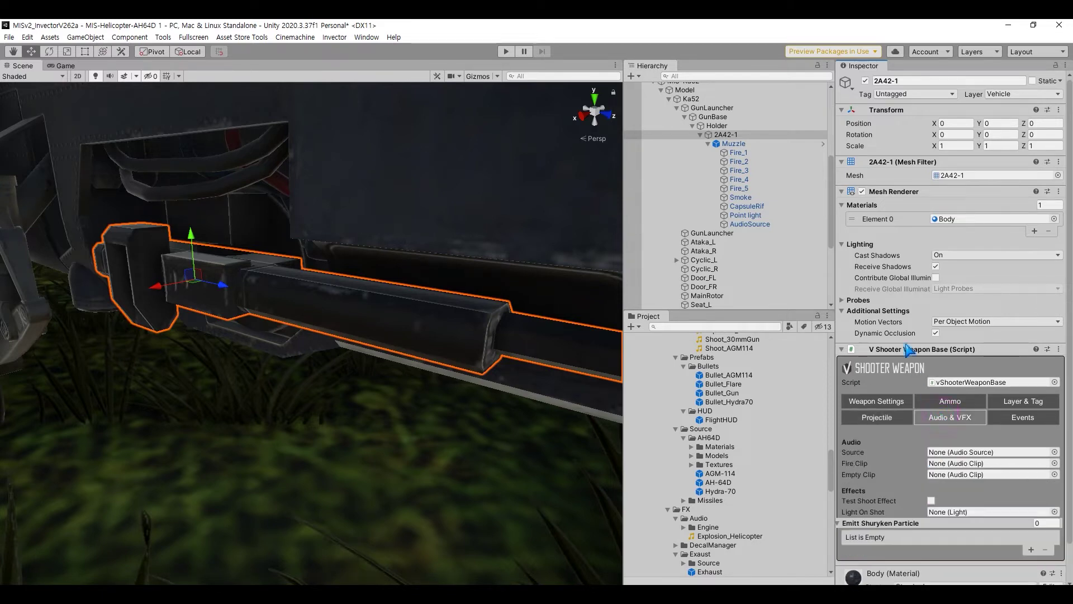
Assign AudioSource as the gun's sound source and Shoot_30mmGun as its firing clip
{"action": "left_click", "coordinate": [755, 225]}
{"action": "left_click_drag", "start_coordinate": [756, 230], "coordinate": [949, 512]}
{"action": "scroll", "coordinate": [755, 215], "scroll_direction": "down", "scroll_amount": 1}
{"action": "scroll", "coordinate": [949, 508], "scroll_direction": "down", "scroll_amount": 2}
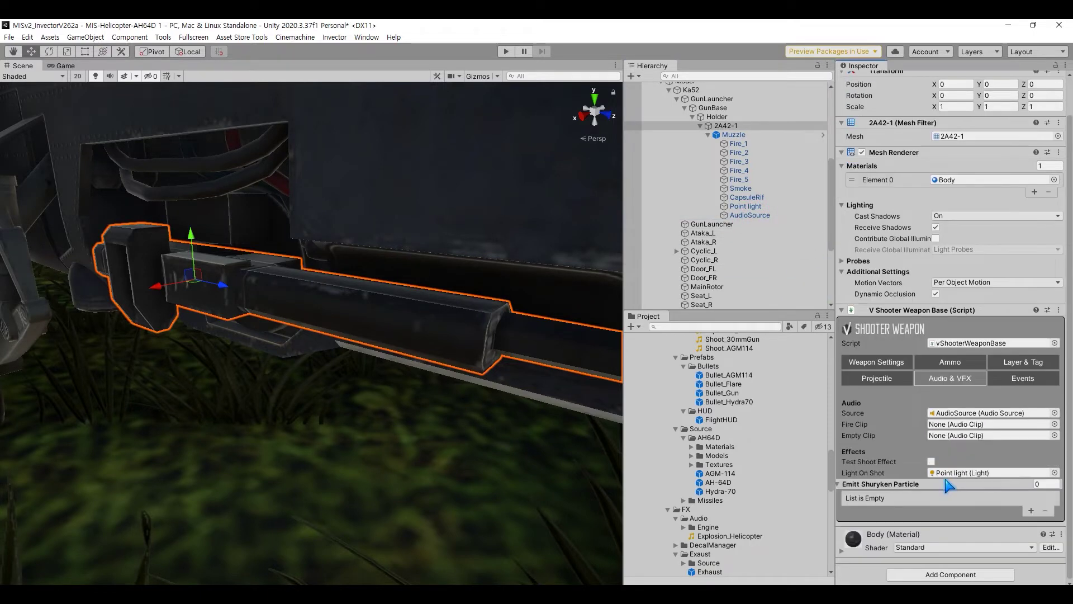
{"action": "scroll", "coordinate": [767, 465], "scroll_direction": "up", "scroll_amount": 2}
{"action": "scroll", "coordinate": [767, 466], "scroll_direction": "up", "scroll_amount": 2}
{"action": "left_click_drag", "start_coordinate": [722, 407], "coordinate": [950, 424]}
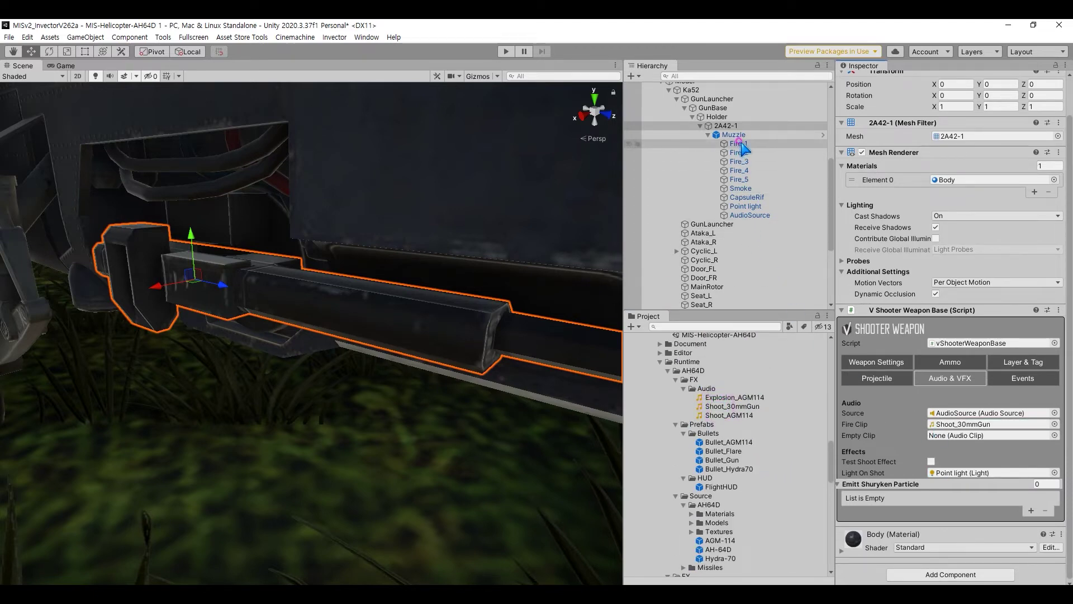
Add the Fire particles, Smoke and CapsuleRif to Emitt Shuryken Particle
{"action": "left_click_drag", "start_coordinate": [738, 143], "coordinate": [886, 400]}
{"action": "left_click_drag", "start_coordinate": [877, 475], "coordinate": [894, 498]}
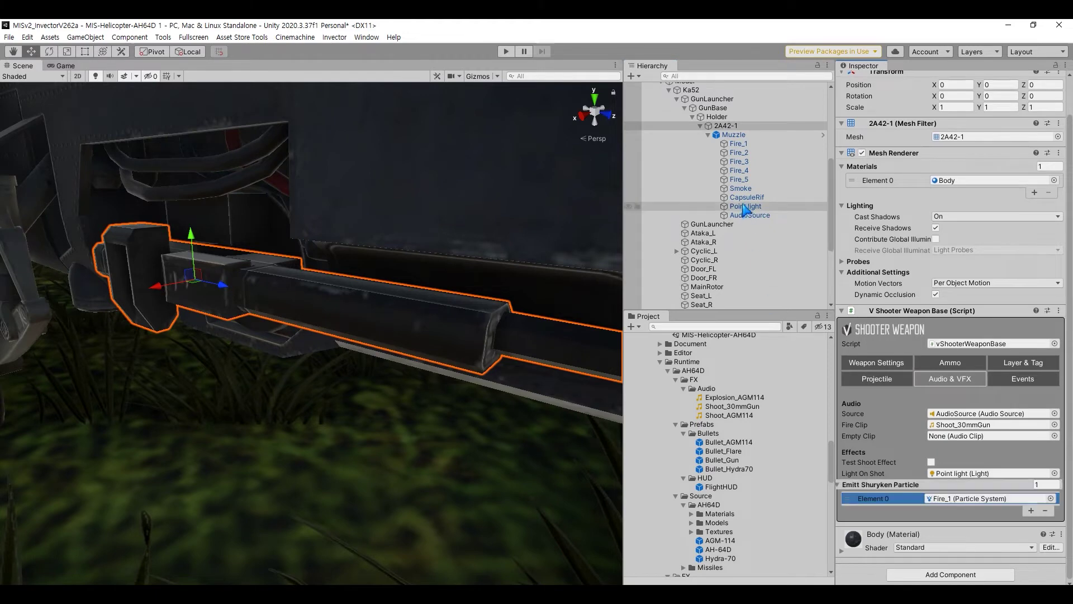
{"action": "left_click_drag", "start_coordinate": [875, 438], "coordinate": [887, 486]}
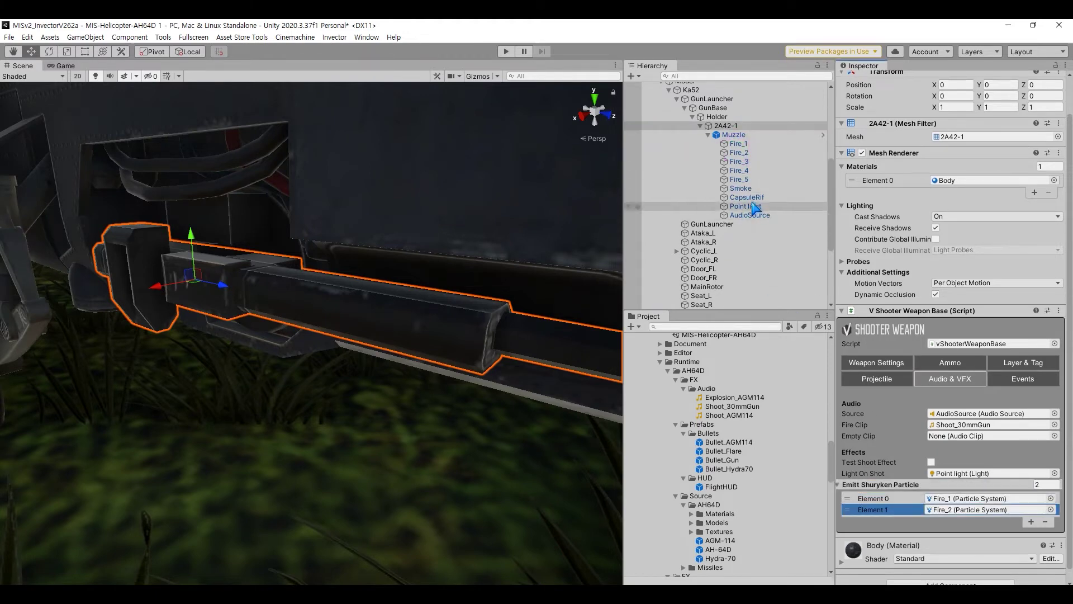
{"action": "left_click_drag", "start_coordinate": [741, 162], "coordinate": [873, 422]}
{"action": "left_click_drag", "start_coordinate": [877, 473], "coordinate": [888, 498]}
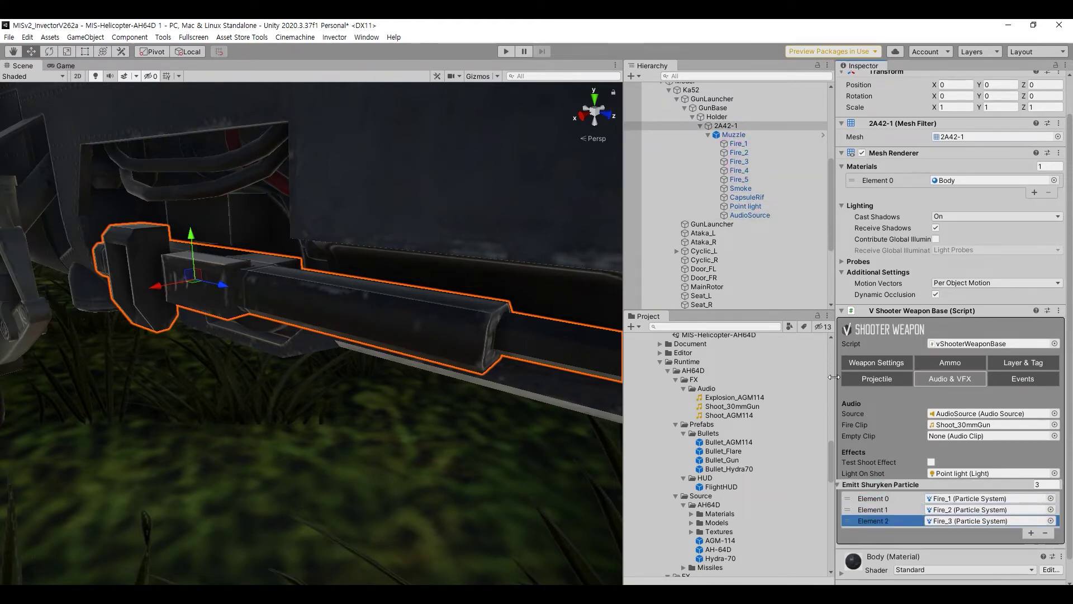
{"action": "left_click_drag", "start_coordinate": [739, 170], "coordinate": [889, 498]}
{"action": "left_click_drag", "start_coordinate": [746, 193], "coordinate": [888, 495]}
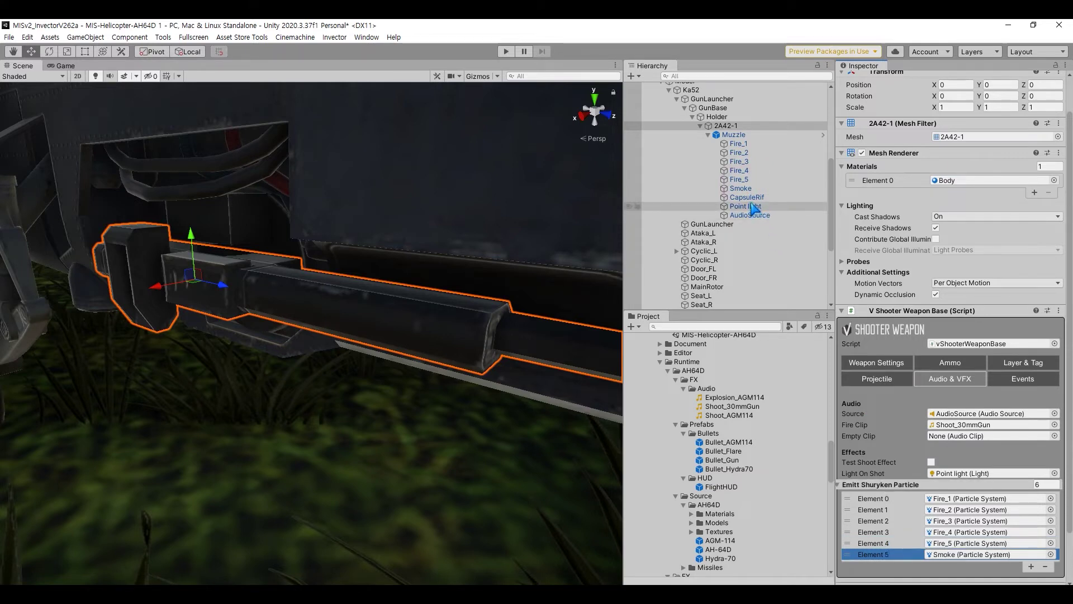
{"action": "left_click_drag", "start_coordinate": [747, 198], "coordinate": [889, 495]}
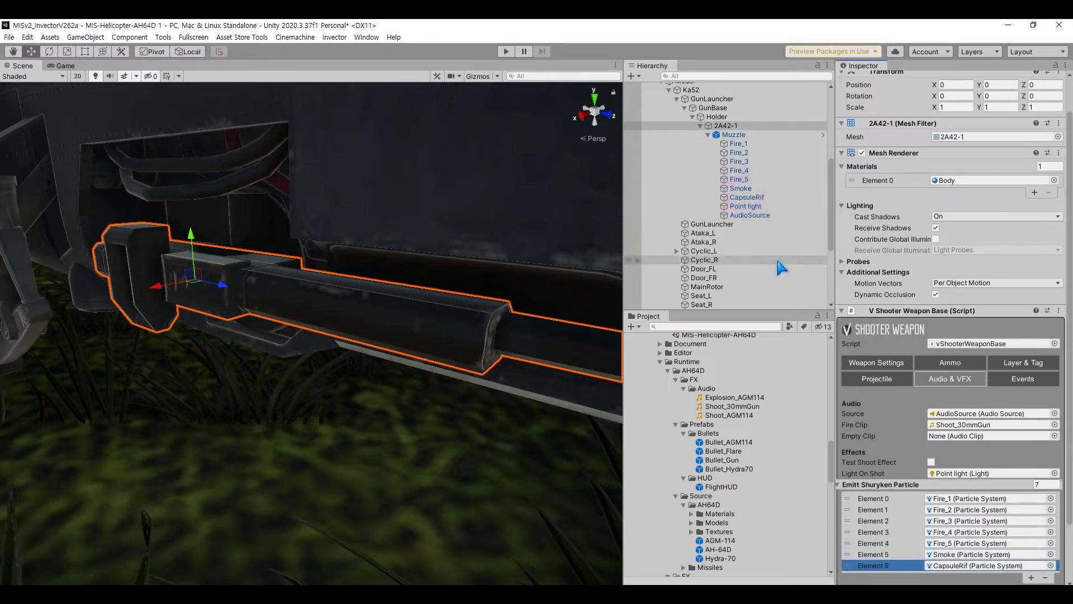
Select the Muzzle object and bring the gun barrel into view
{"action": "left_click", "coordinate": [733, 135]}
{"action": "middle_click_drag", "start_coordinate": [399, 235], "coordinate": [290, 235]}
{"action": "scroll", "coordinate": [313, 268], "scroll_direction": "down", "scroll_amount": 3}
Move Muzzle forward along the barrel to its tip at Position Z 2.84
{"action": "middle_click_drag", "start_coordinate": [358, 313], "coordinate": [238, 291]}
{"action": "scroll", "coordinate": [238, 292], "scroll_direction": "down", "scroll_amount": 1}
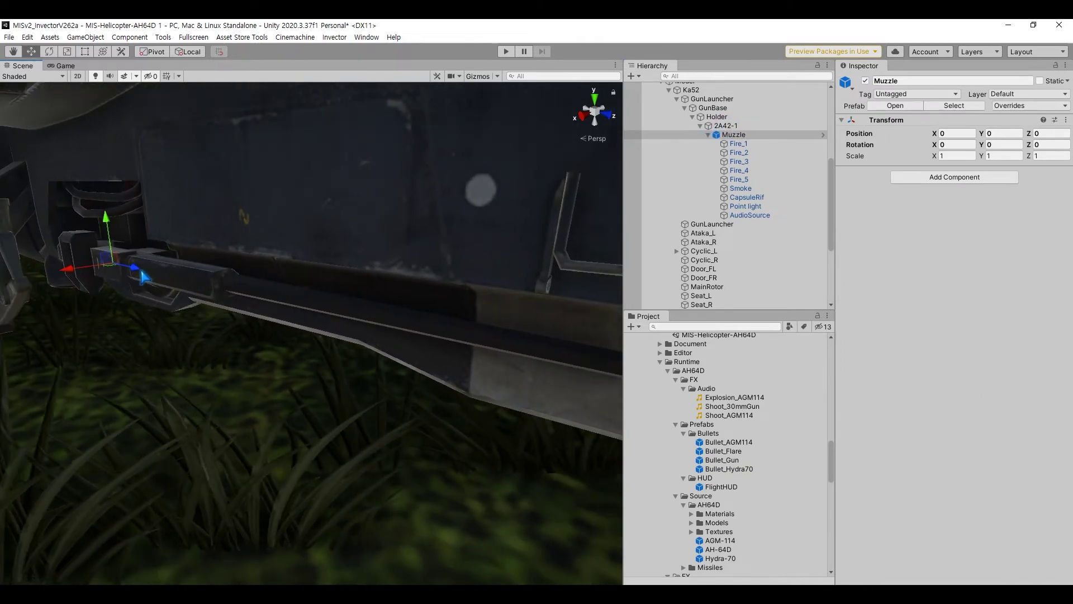
{"action": "left_click_drag", "start_coordinate": [137, 269], "coordinate": [437, 369]}
{"action": "scroll", "coordinate": [437, 369], "scroll_direction": "down", "scroll_amount": 3}
{"action": "middle_click_drag", "start_coordinate": [437, 369], "coordinate": [326, 336]}
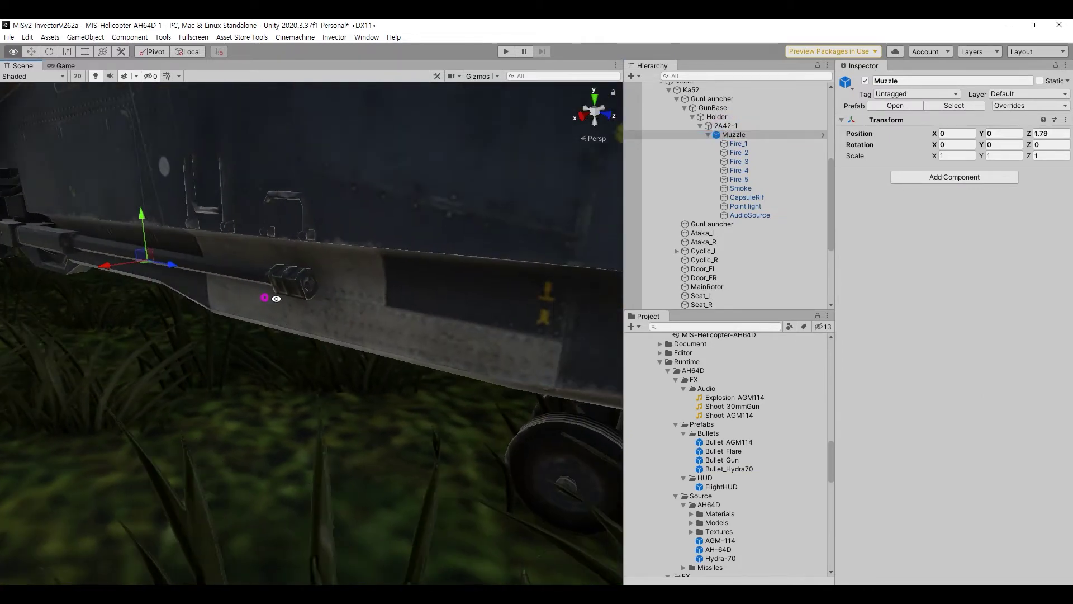
{"action": "left_click_drag", "start_coordinate": [276, 299], "coordinate": [373, 288], "text": "alt"}
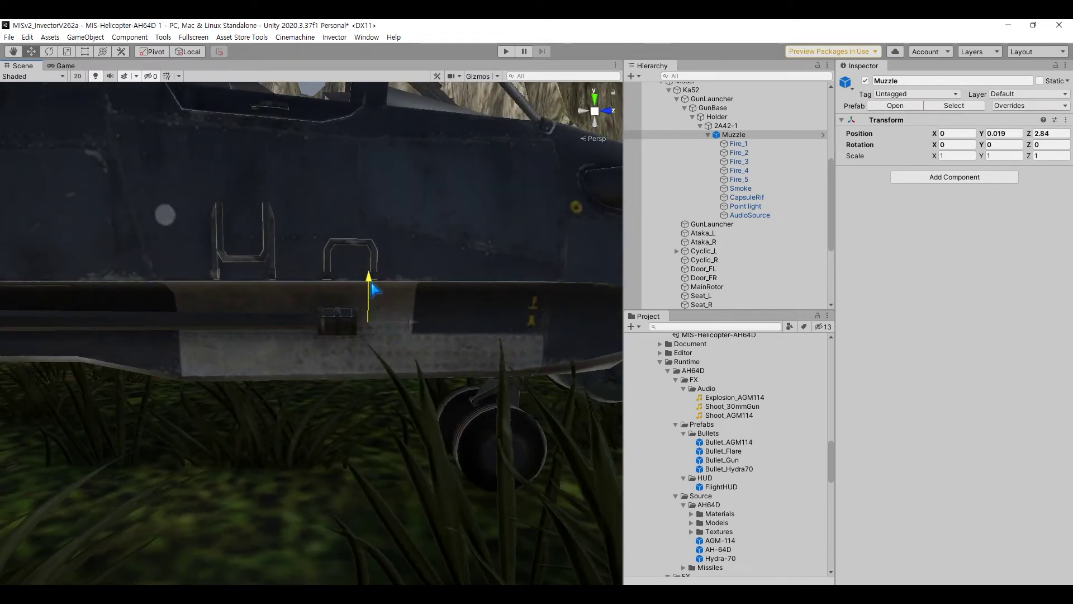
Preview the Fire and Smoke effects and the CapsuleRif shell ejection
{"action": "left_click", "coordinate": [739, 143]}
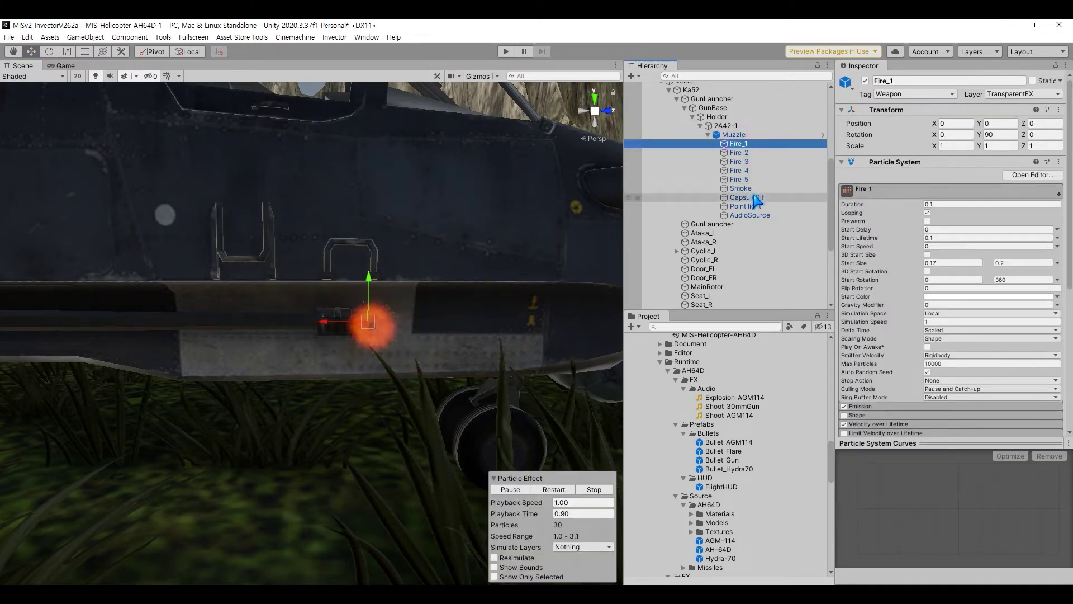
{"action": "left_click", "coordinate": [754, 192], "text": "shift"}
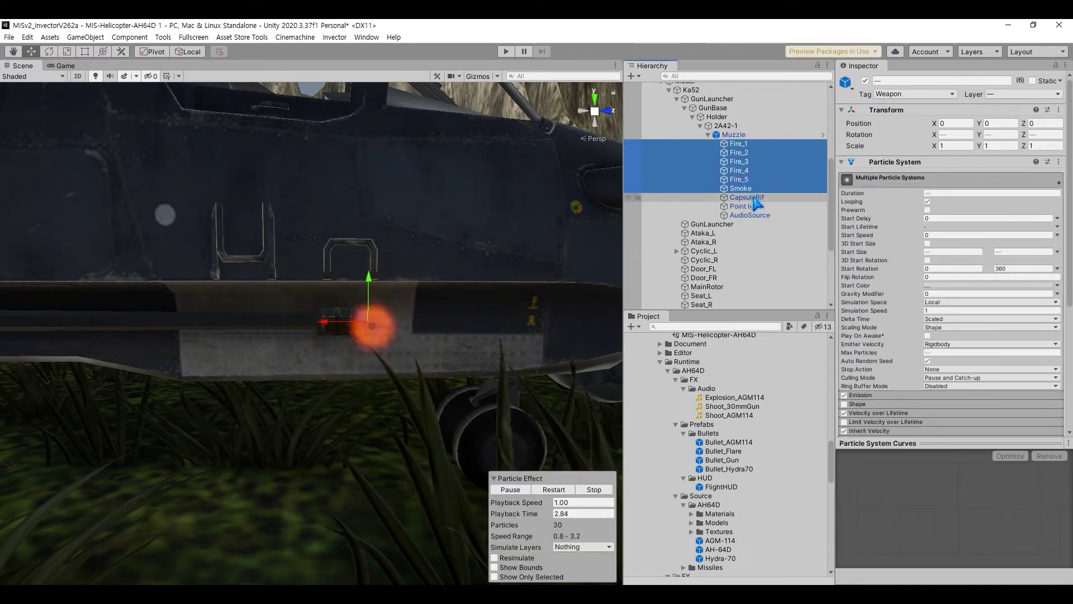
{"action": "left_click", "coordinate": [754, 200]}
{"action": "scroll", "coordinate": [209, 311], "scroll_direction": "down", "scroll_amount": 3}
{"action": "middle_click_drag", "start_coordinate": [209, 311], "coordinate": [438, 297]}
{"action": "left_click_drag", "start_coordinate": [384, 250], "coordinate": [361, 263], "text": "alt"}
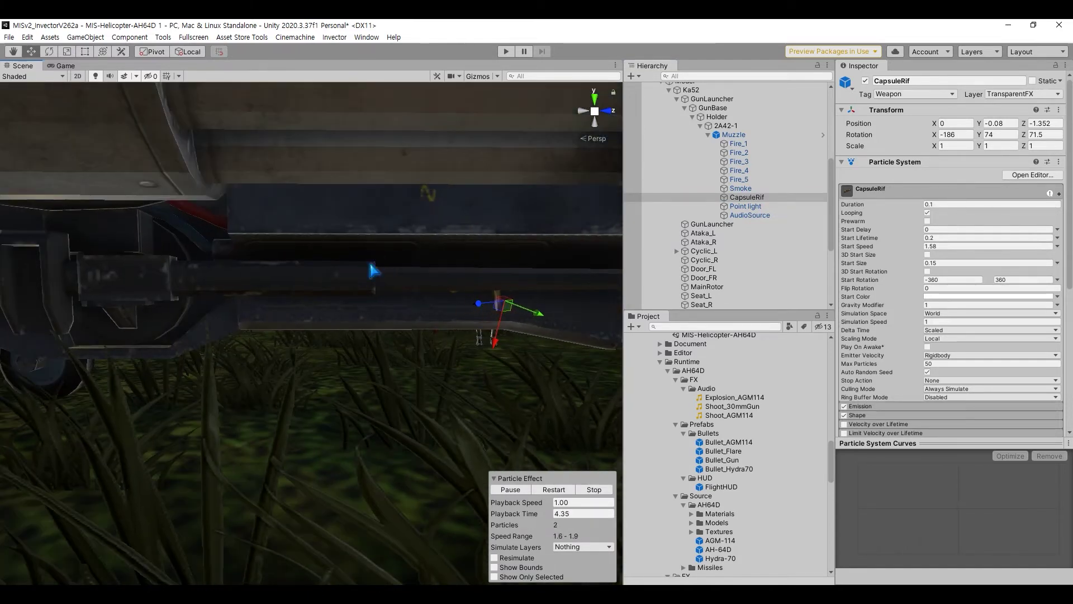
Using world-axis handles, move CapsuleRif back along the barrel, slightly up and forward
{"action": "left_click", "coordinate": [198, 50]}
{"action": "left_click_drag", "start_coordinate": [551, 300], "coordinate": [173, 305]}
{"action": "scroll", "coordinate": [209, 309], "scroll_direction": "down", "scroll_amount": 3}
{"action": "middle_click_drag", "start_coordinate": [208, 309], "coordinate": [380, 317]}
{"action": "scroll", "coordinate": [391, 329], "scroll_direction": "up", "scroll_amount": 4}
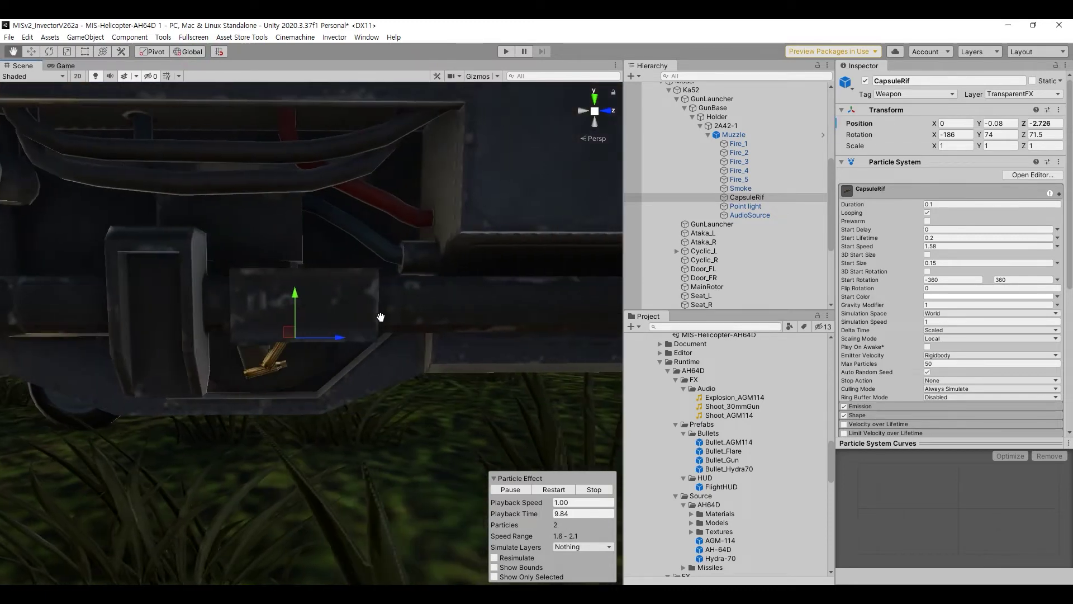
{"action": "scroll", "coordinate": [380, 317], "scroll_direction": "up", "scroll_amount": 4}
{"action": "left_click_drag", "start_coordinate": [286, 300], "coordinate": [341, 283]}
{"action": "left_click_drag", "start_coordinate": [232, 192], "coordinate": [279, 331], "text": "alt"}
Rotate CapsuleRif to Y -73.86, then return to the Move tool
{"action": "key", "text": "e"}
{"action": "left_click_drag", "start_coordinate": [206, 342], "coordinate": [274, 335]}
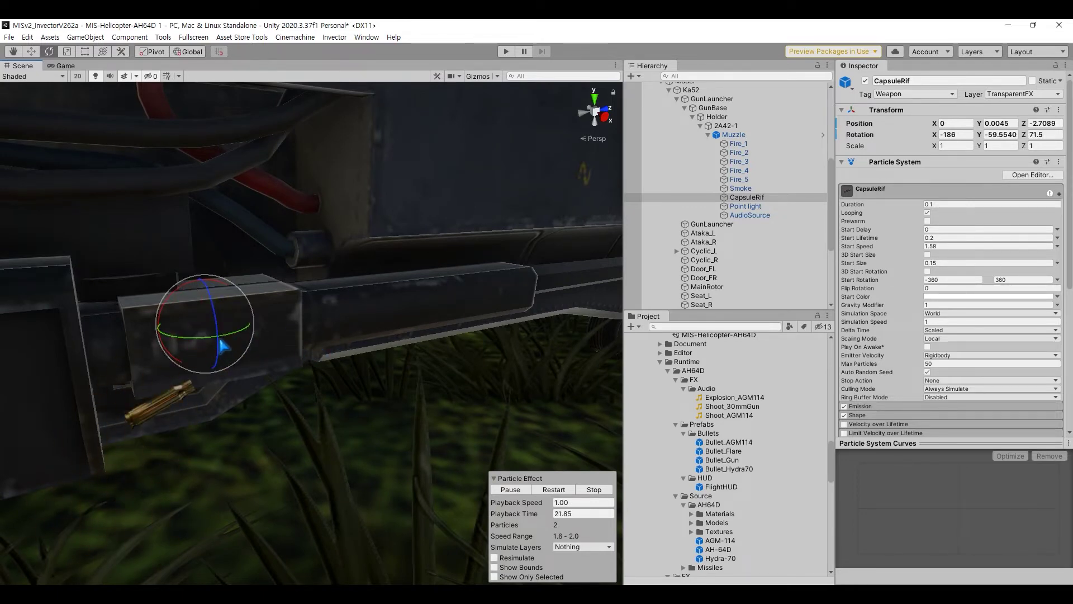
{"action": "left_click_drag", "start_coordinate": [203, 336], "coordinate": [236, 342]}
{"action": "left_click_drag", "start_coordinate": [389, 323], "coordinate": [343, 342], "text": "alt"}
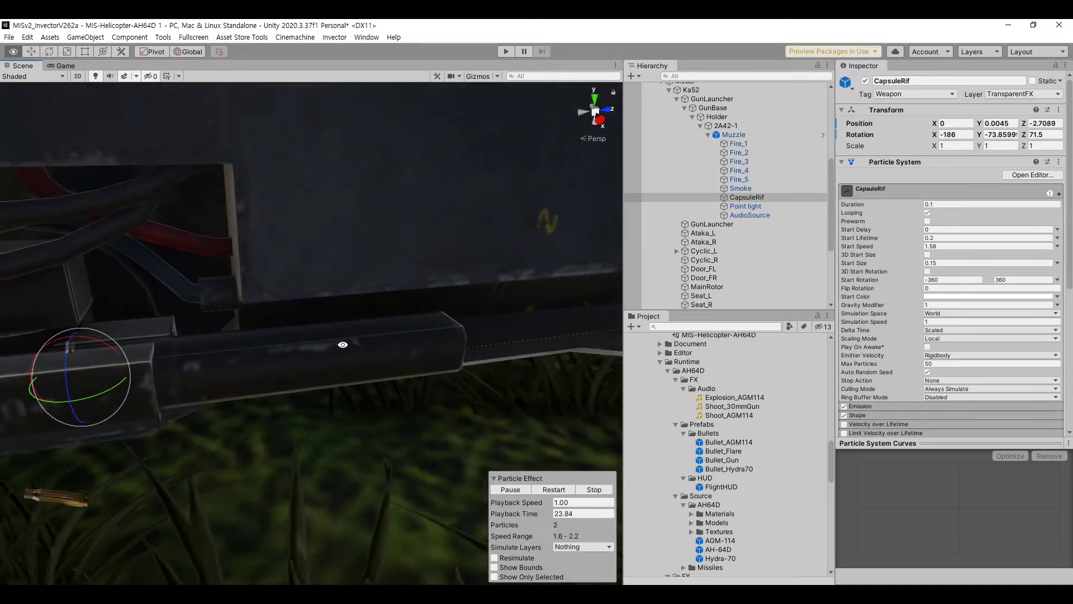
{"action": "key", "text": "w"}
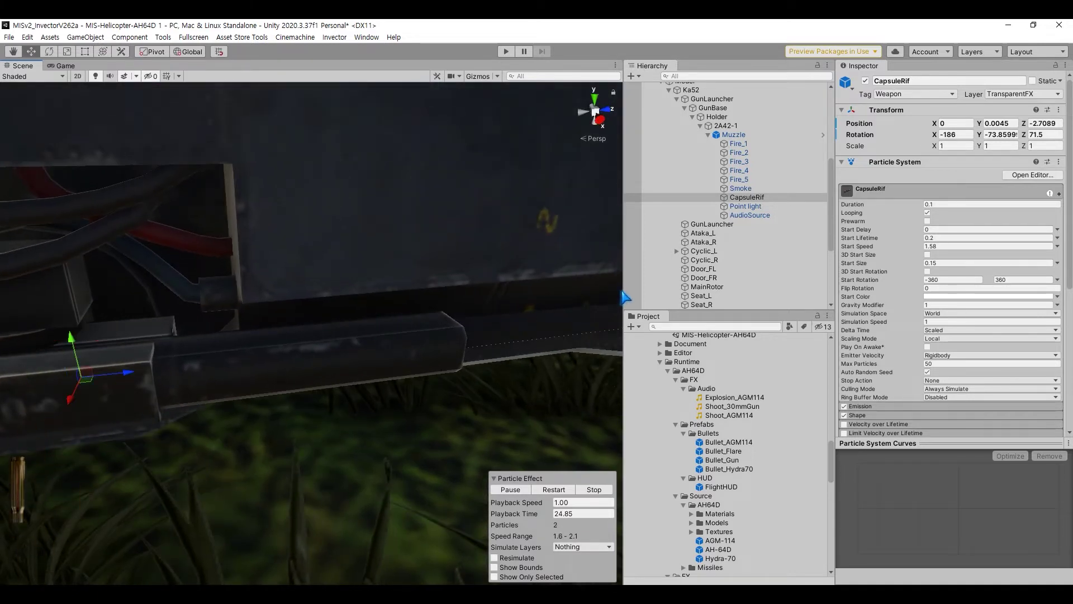
{"action": "left_click", "coordinate": [749, 206]}
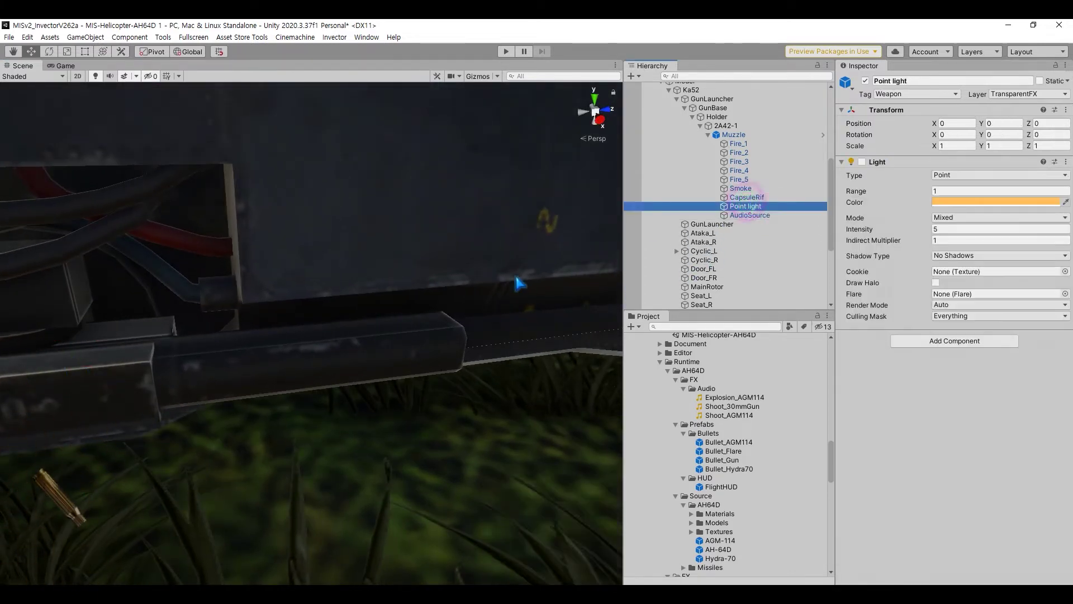
{"action": "left_click", "coordinate": [190, 56]}
{"action": "middle_click_drag", "start_coordinate": [419, 268], "coordinate": [431, 328]}
{"action": "scroll", "coordinate": [237, 326], "scroll_direction": "down", "scroll_amount": 5}
{"action": "left_click_drag", "start_coordinate": [351, 300], "coordinate": [329, 272], "text": "alt"}
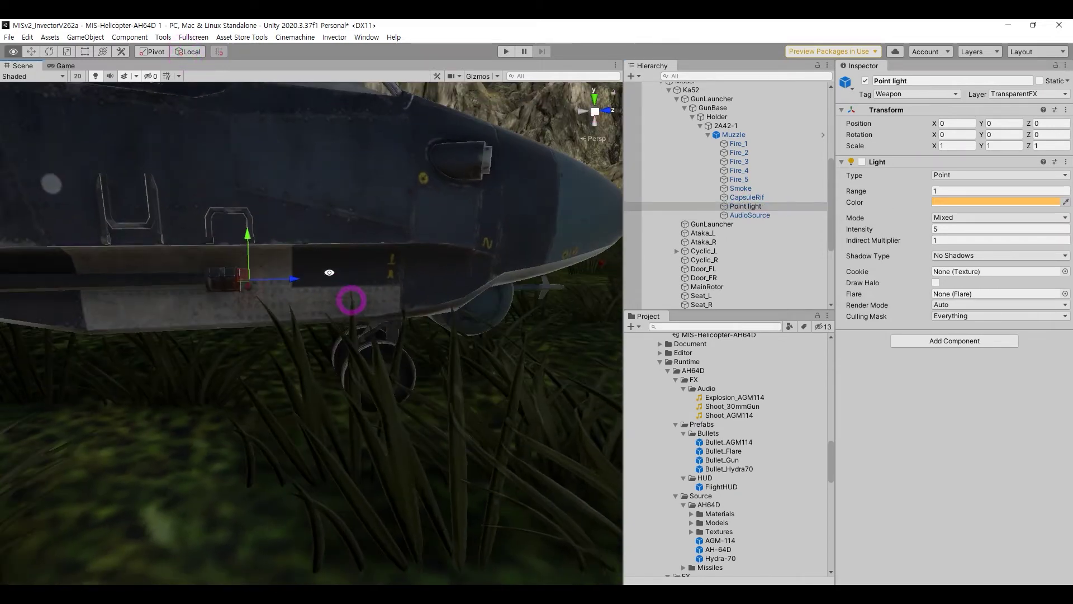
{"action": "left_click", "coordinate": [729, 136]}
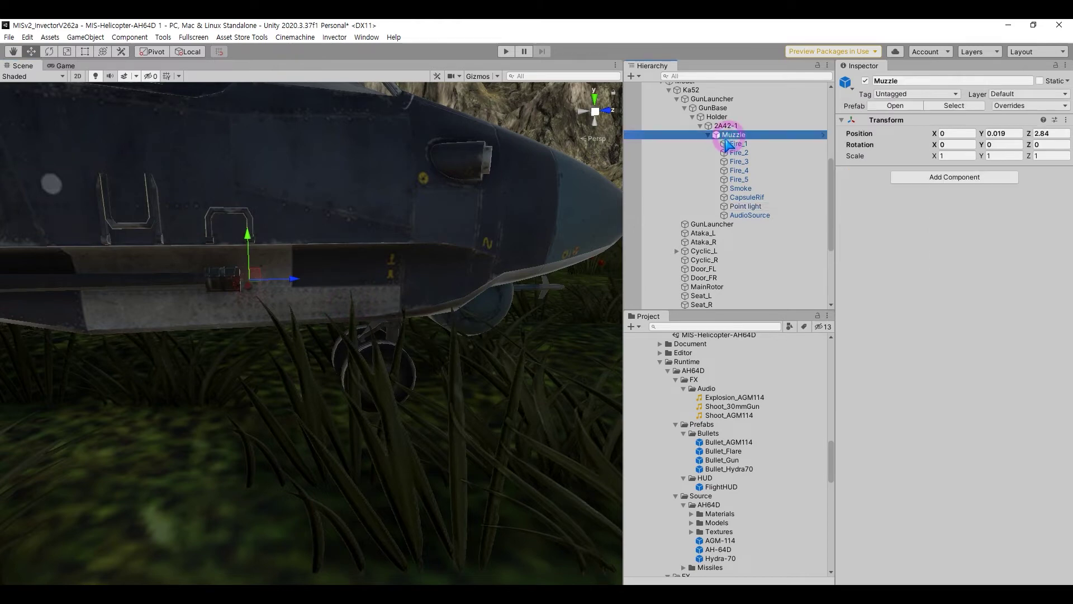
{"action": "left_click", "coordinate": [708, 135]}
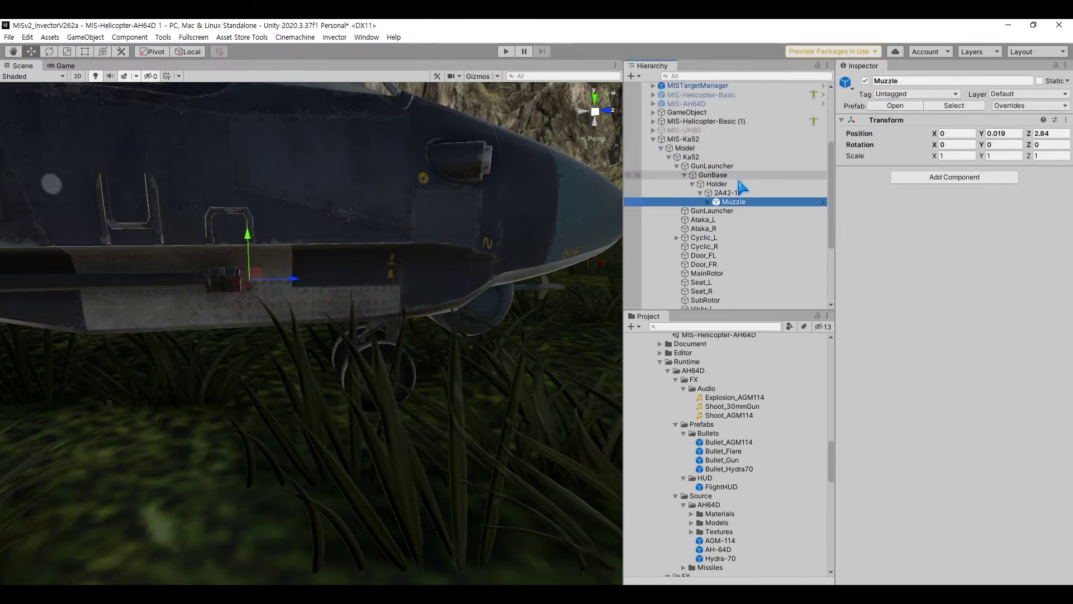
{"action": "left_click", "coordinate": [732, 165]}
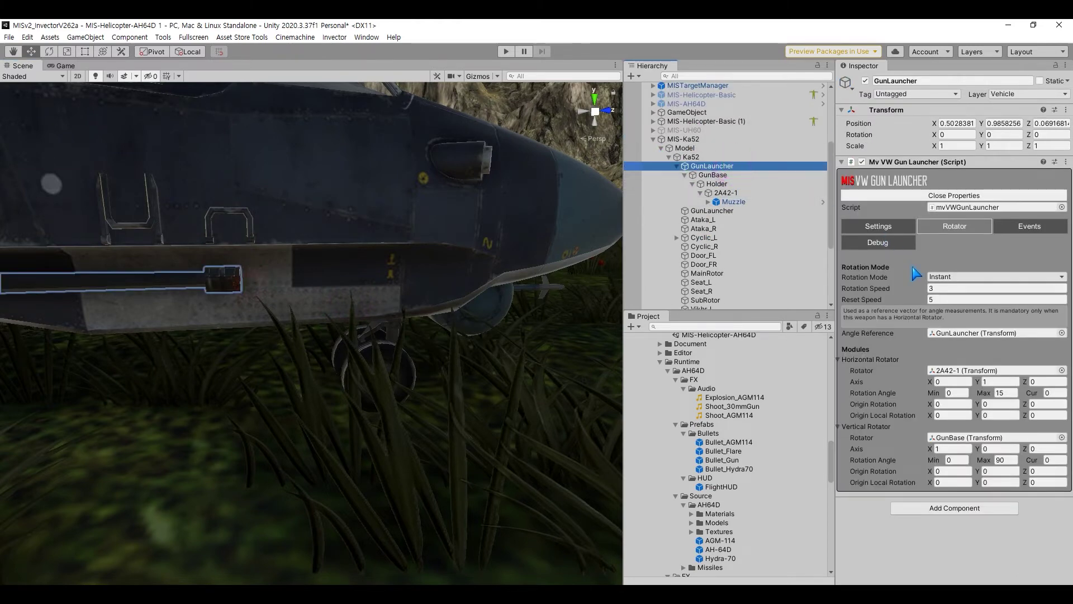
{"action": "left_click", "coordinate": [893, 227]}
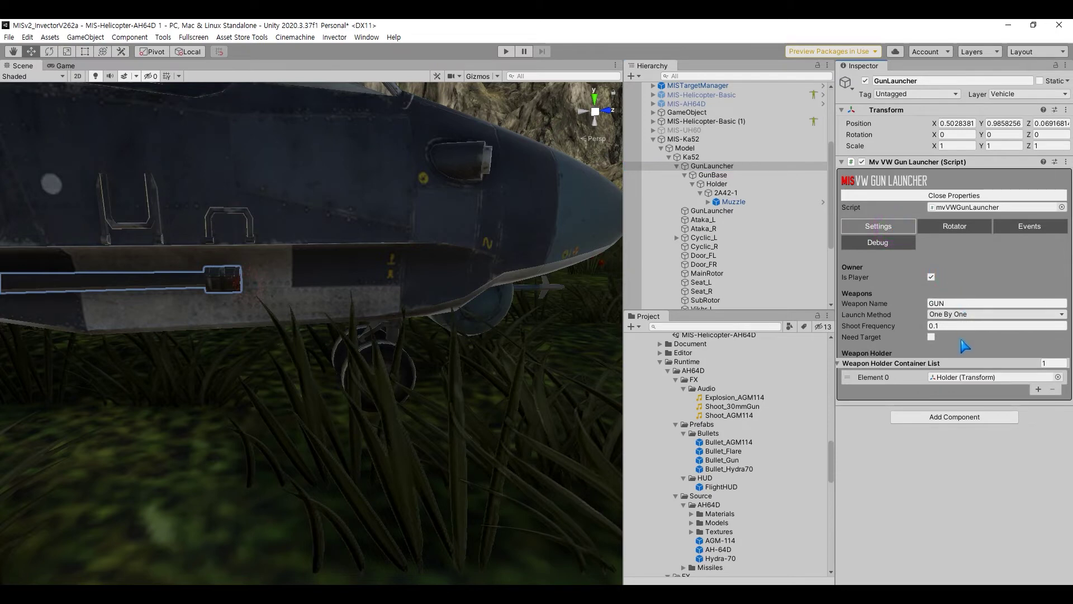
{"action": "left_click", "coordinate": [950, 227]}
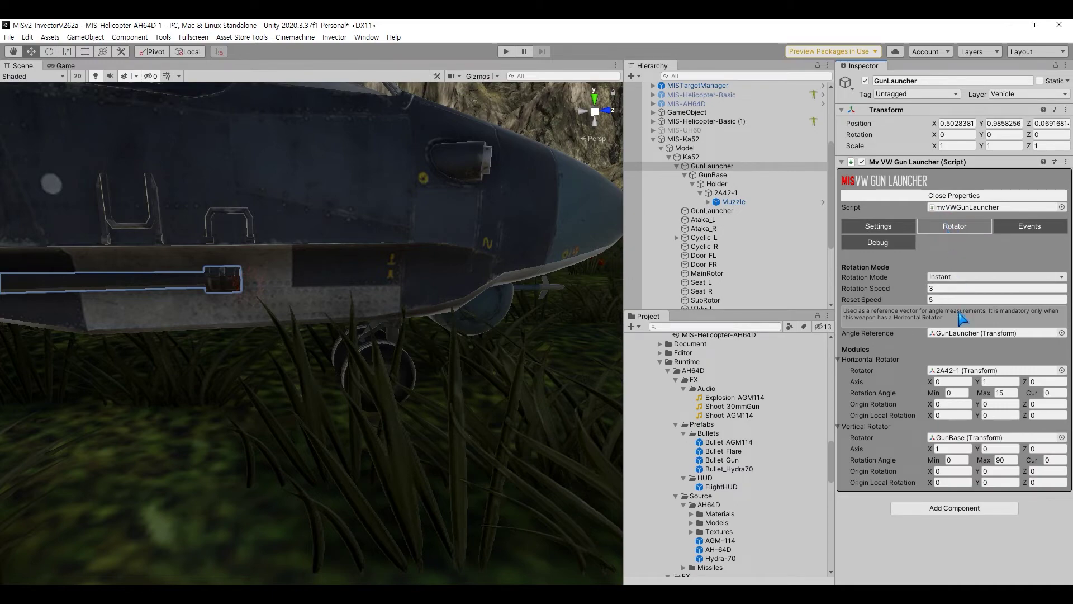
{"action": "left_click", "coordinate": [956, 371]}
{"action": "left_click", "coordinate": [726, 192]}
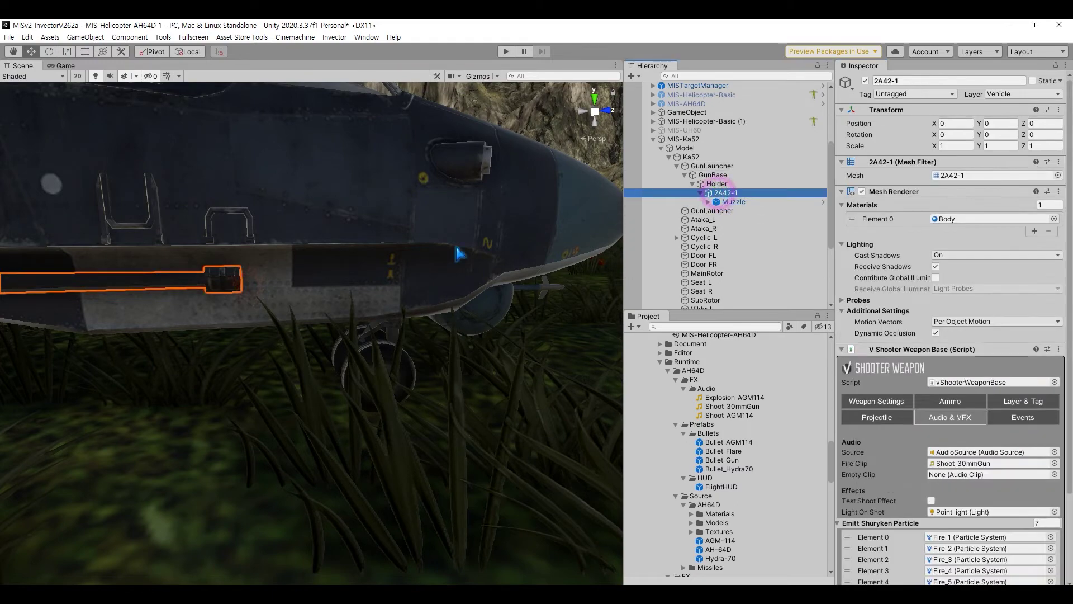
{"action": "key", "text": "f"}
{"action": "left_click_drag", "start_coordinate": [378, 253], "coordinate": [208, 271], "text": "alt"}
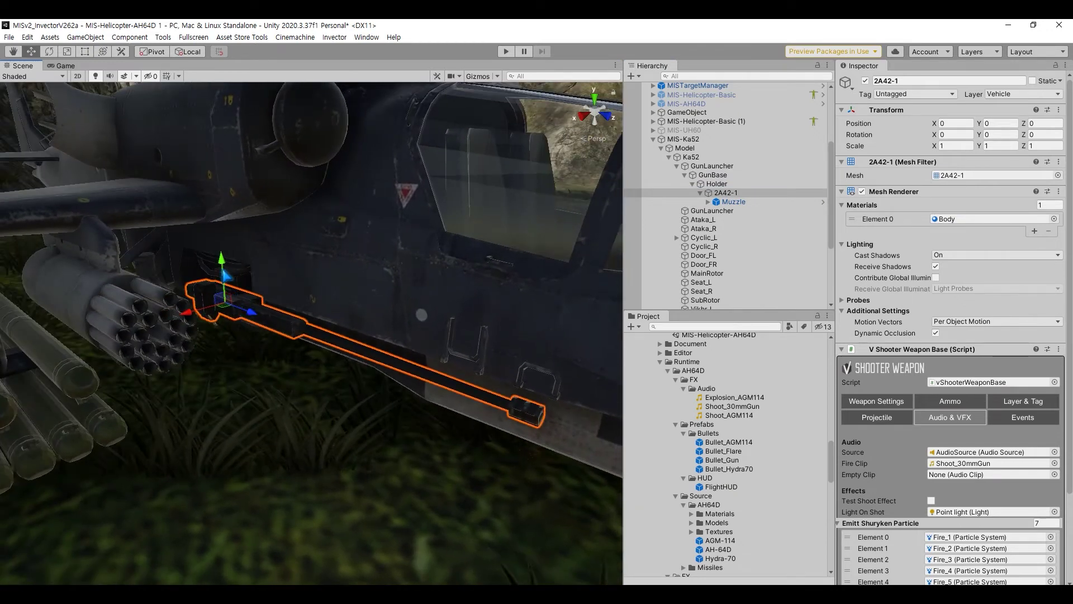
{"action": "key", "text": "e"}
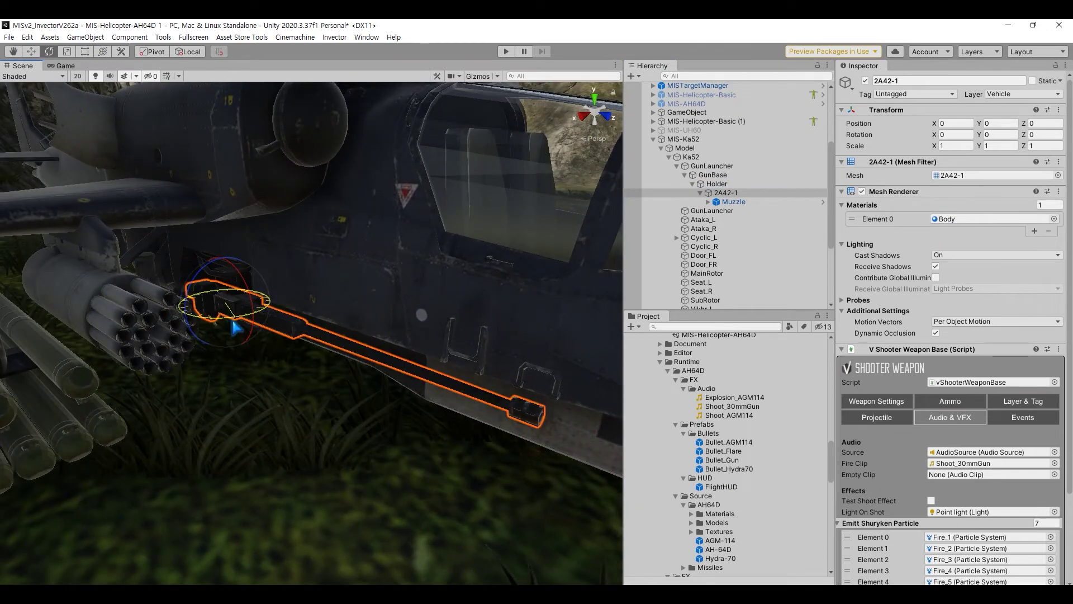
{"action": "key", "text": "w"}
{"action": "left_click", "coordinate": [712, 165]}
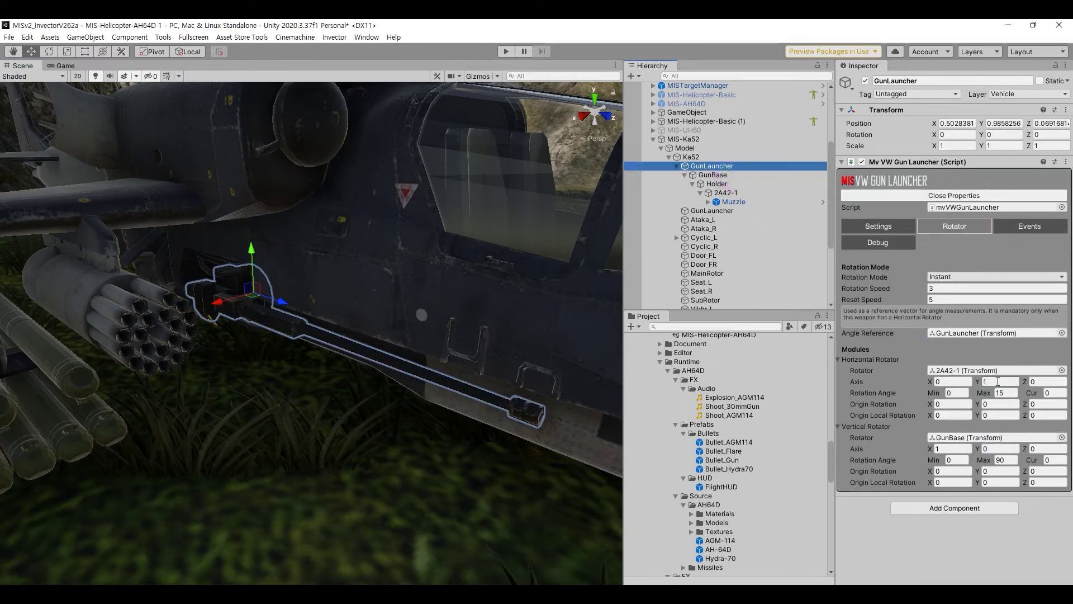
{"action": "left_click", "coordinate": [713, 175]}
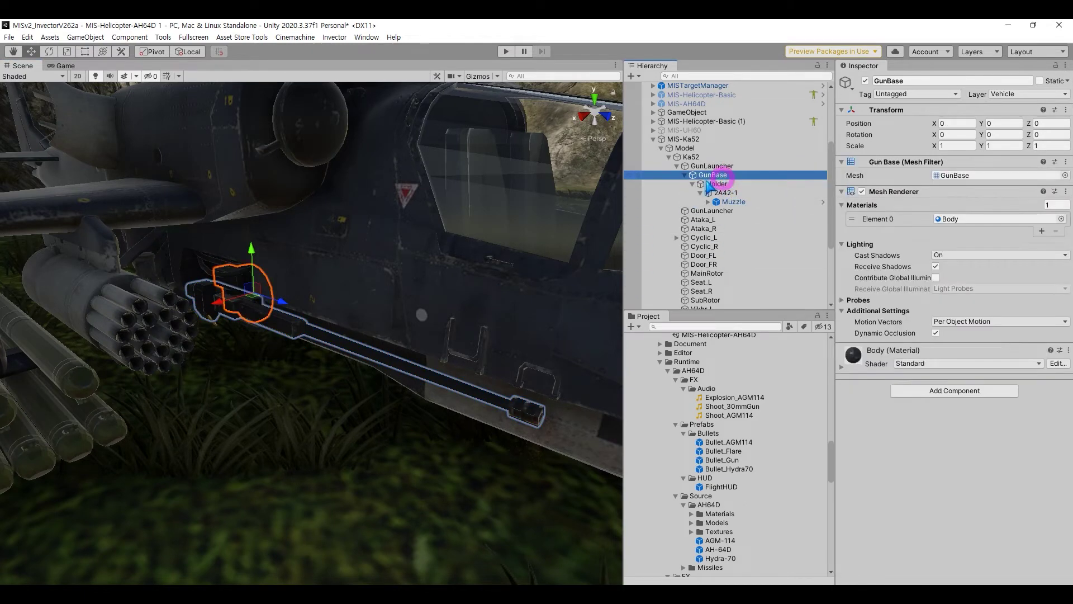
{"action": "key", "text": "e"}
{"action": "left_click_drag", "start_coordinate": [282, 285], "coordinate": [283, 289], "text": "ctrl"}
{"action": "key", "text": "w"}
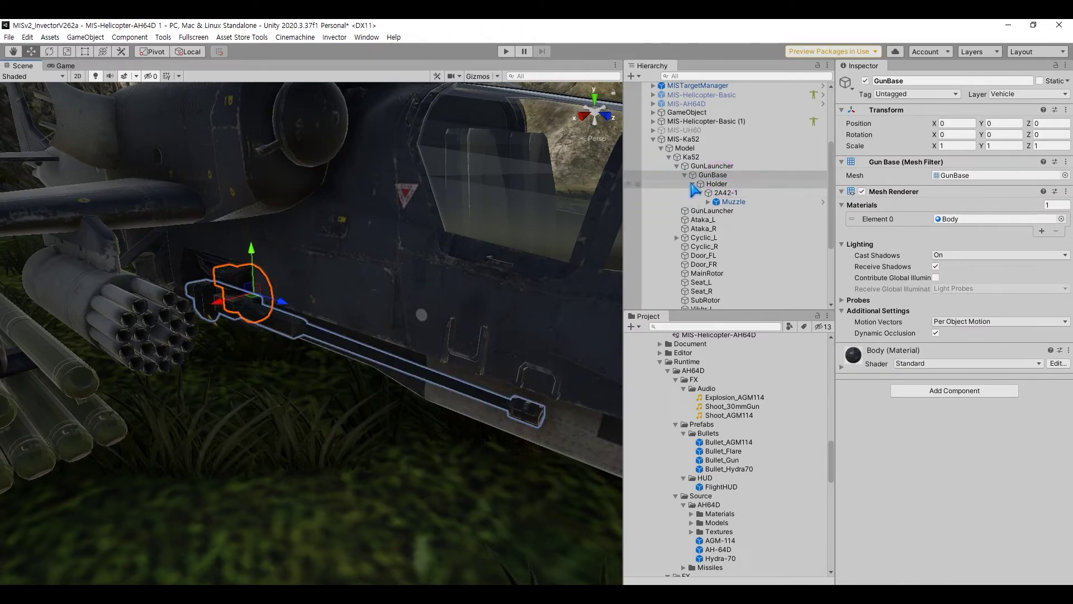
{"action": "left_click", "coordinate": [712, 166]}
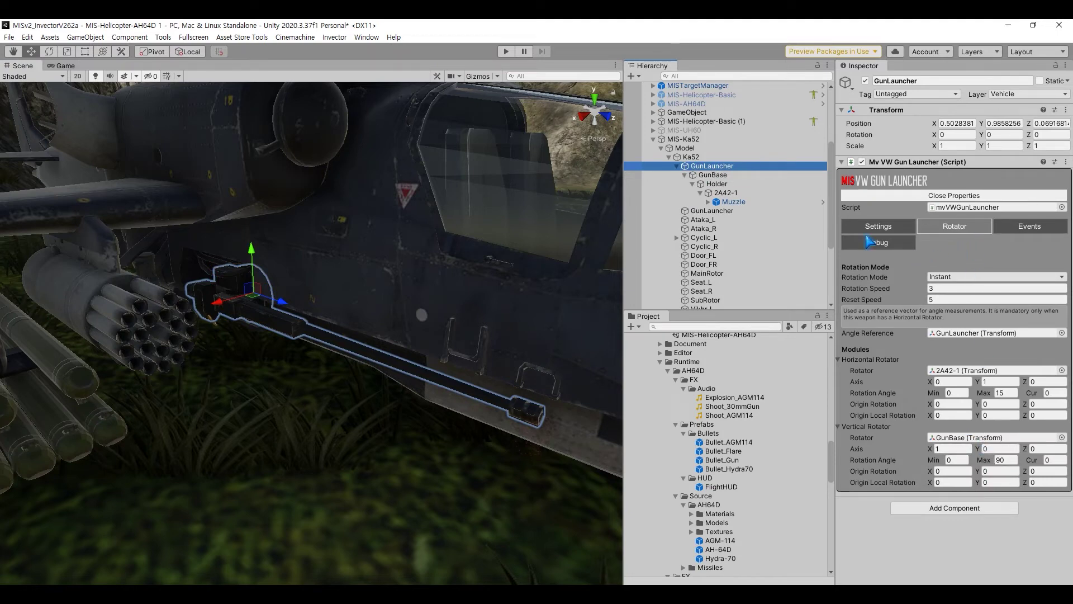
{"action": "left_click", "coordinate": [728, 193]}
{"action": "scroll", "coordinate": [953, 370], "scroll_direction": "down", "scroll_amount": 3}
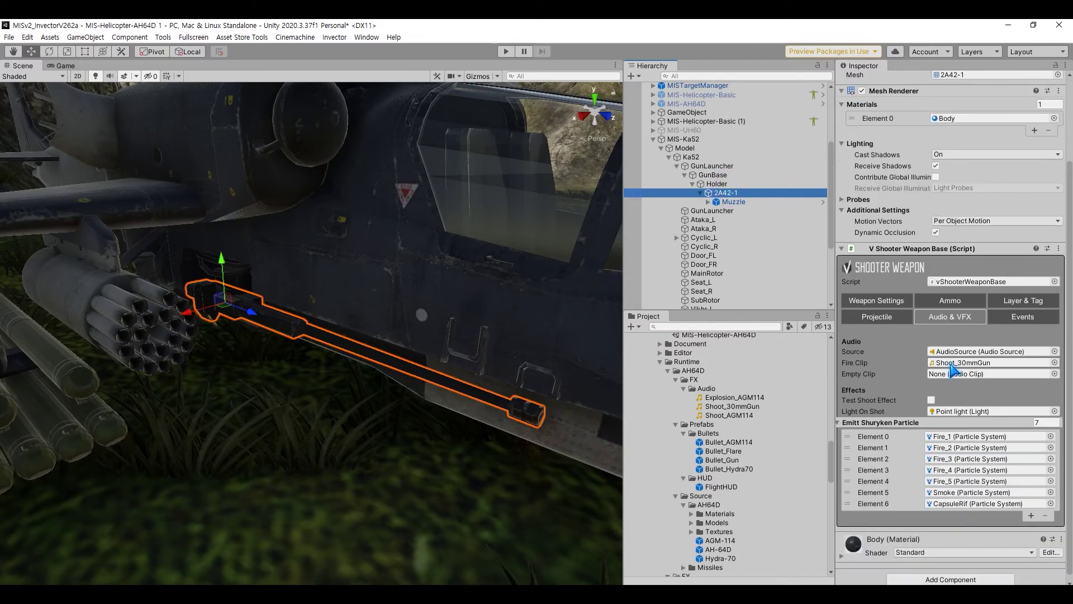
{"action": "left_click", "coordinate": [888, 300]}
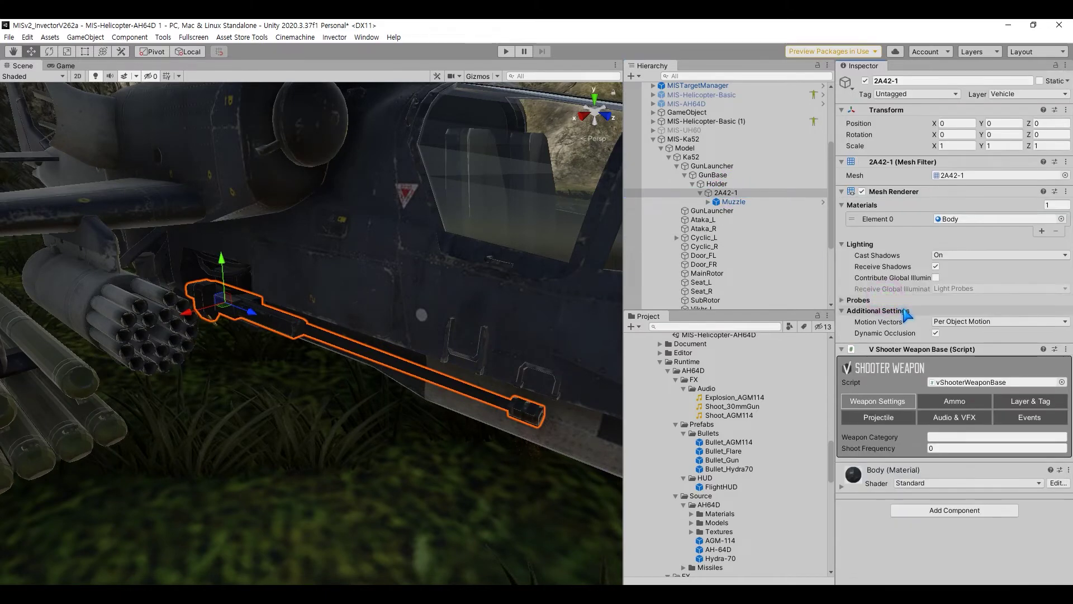
{"action": "left_click", "coordinate": [952, 404]}
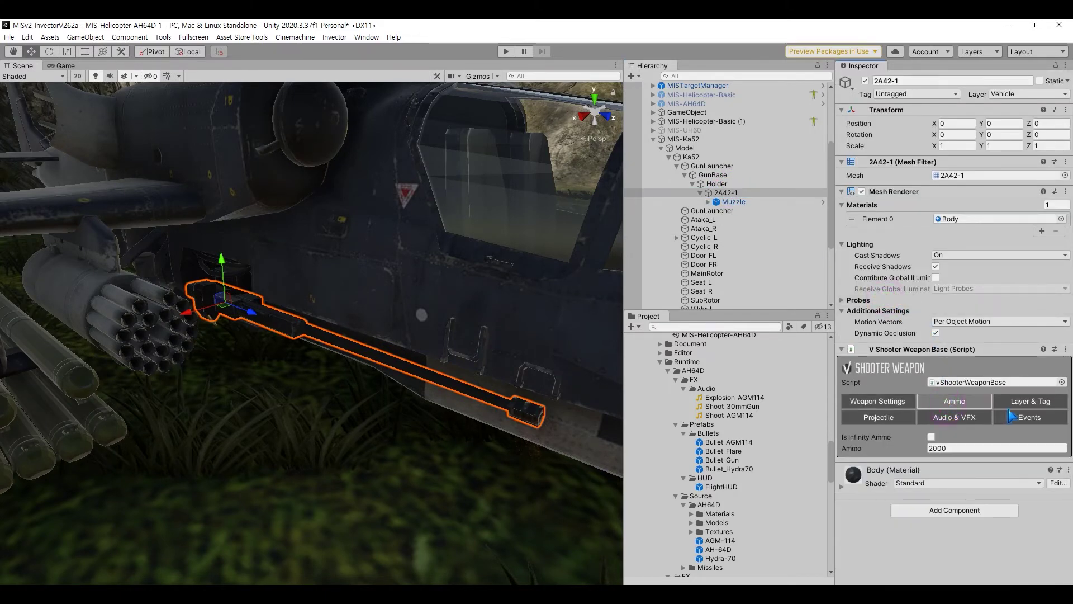
{"action": "left_click", "coordinate": [884, 419]}
{"action": "scroll", "coordinate": [894, 425], "scroll_direction": "down", "scroll_amount": 1}
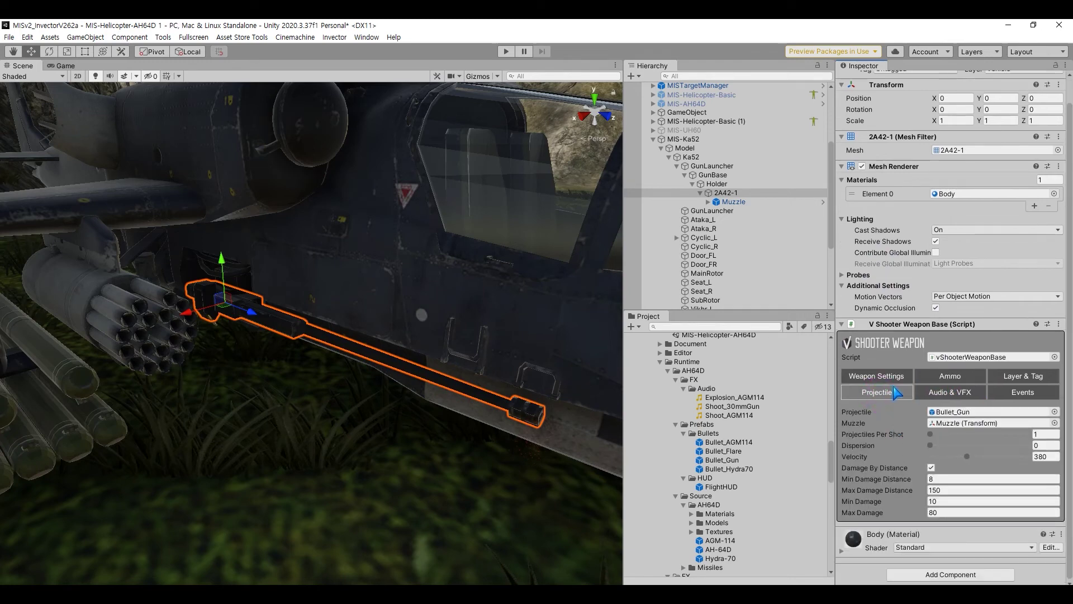
{"action": "left_click", "coordinate": [693, 139]}
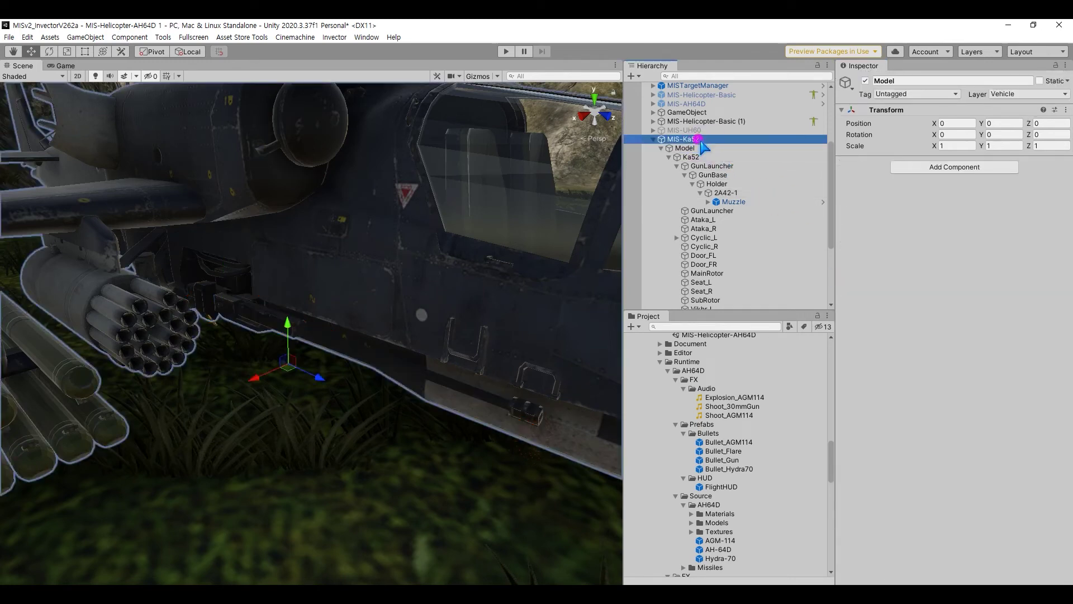
Put GunLauncher in the Mv AH64D script's Gun Launcher field and enter Play mode
{"action": "scroll", "coordinate": [939, 336], "scroll_direction": "down", "scroll_amount": 3}
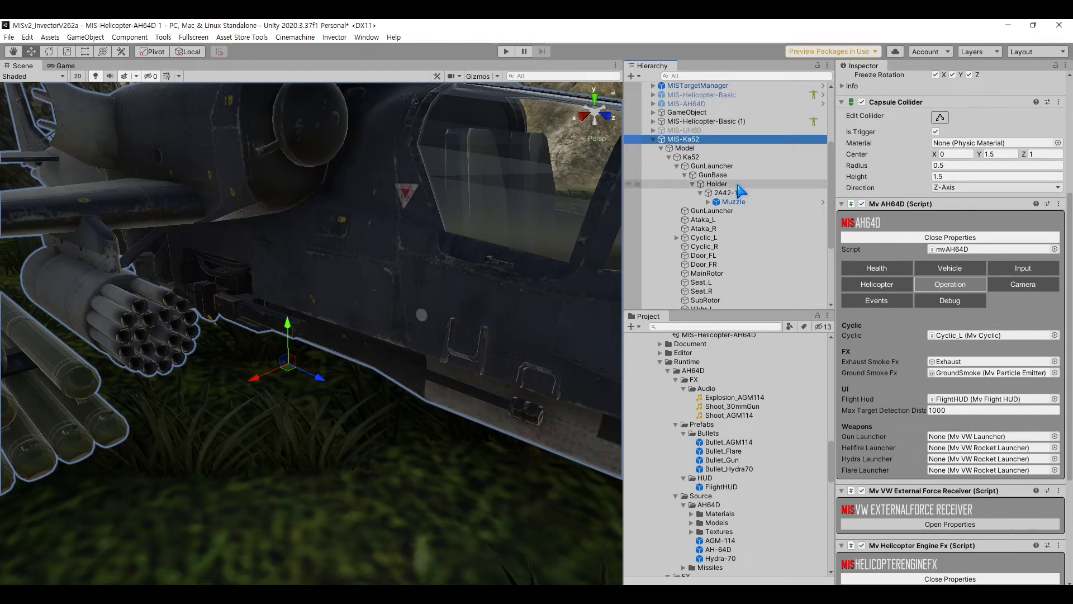
{"action": "left_click_drag", "start_coordinate": [712, 166], "coordinate": [984, 436]}
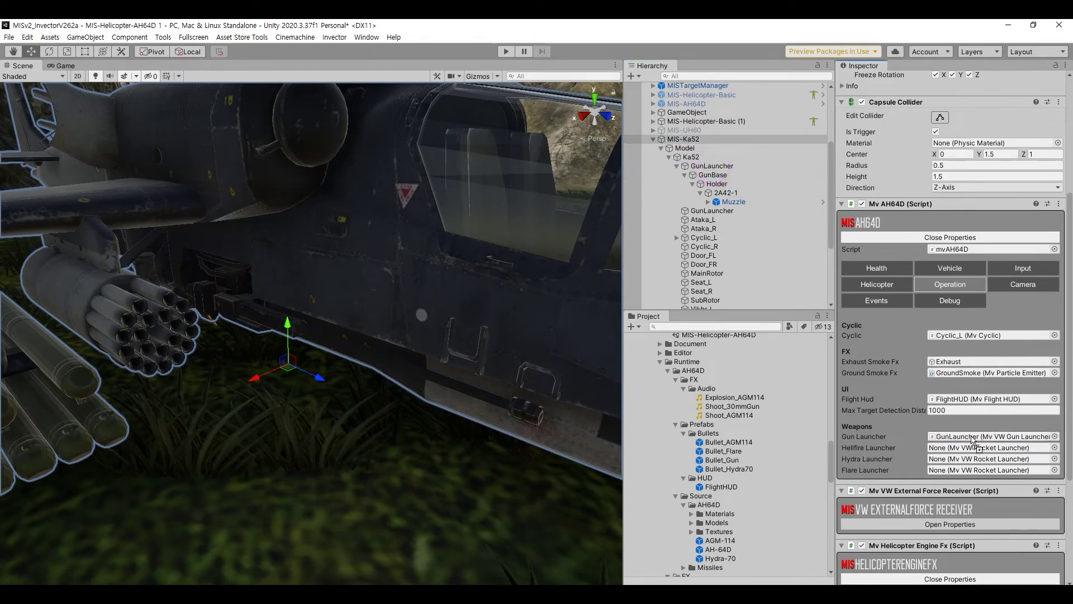
{"action": "scroll", "coordinate": [429, 280], "scroll_direction": "down", "scroll_amount": 5}
{"action": "scroll", "coordinate": [430, 280], "scroll_direction": "down", "scroll_amount": 5}
{"action": "left_click_drag", "start_coordinate": [518, 263], "coordinate": [112, 254], "text": "alt"}
{"action": "left_click", "coordinate": [506, 51]}
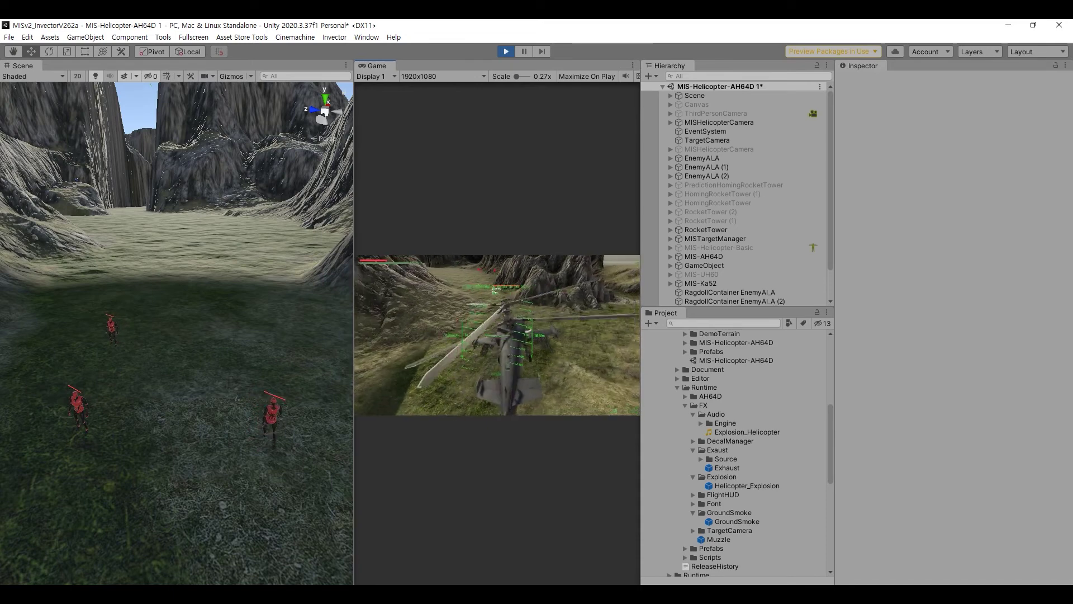
Fly the Ka52 in the running game, then frame RocketTower in the Scene view
{"action": "key", "text": "alt+Tab"}
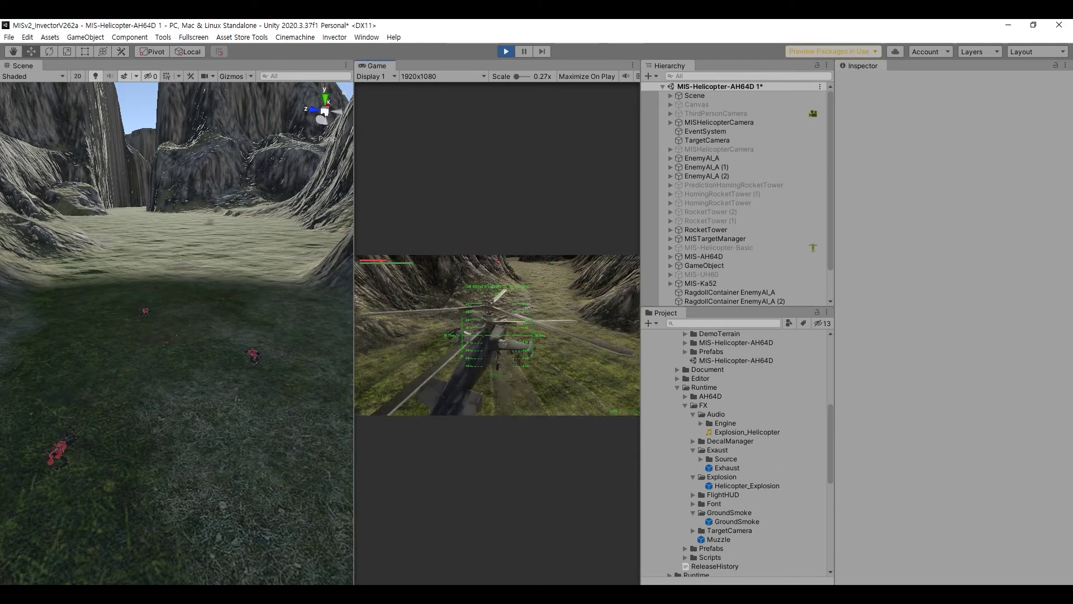
{"action": "double_click", "coordinate": [705, 229]}
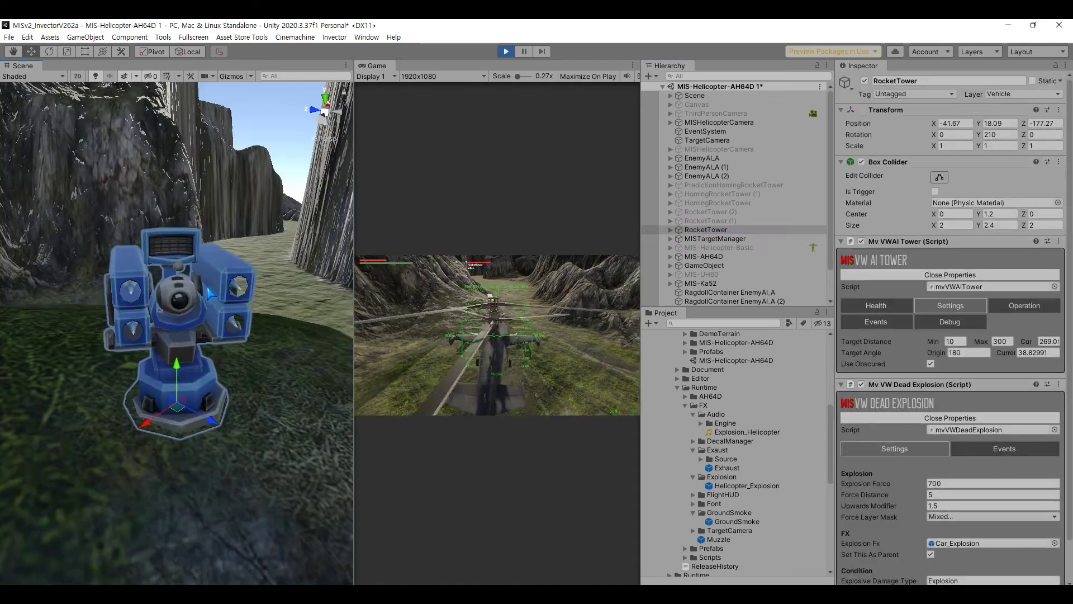
{"action": "scroll", "coordinate": [235, 340], "scroll_direction": "down", "scroll_amount": 4}
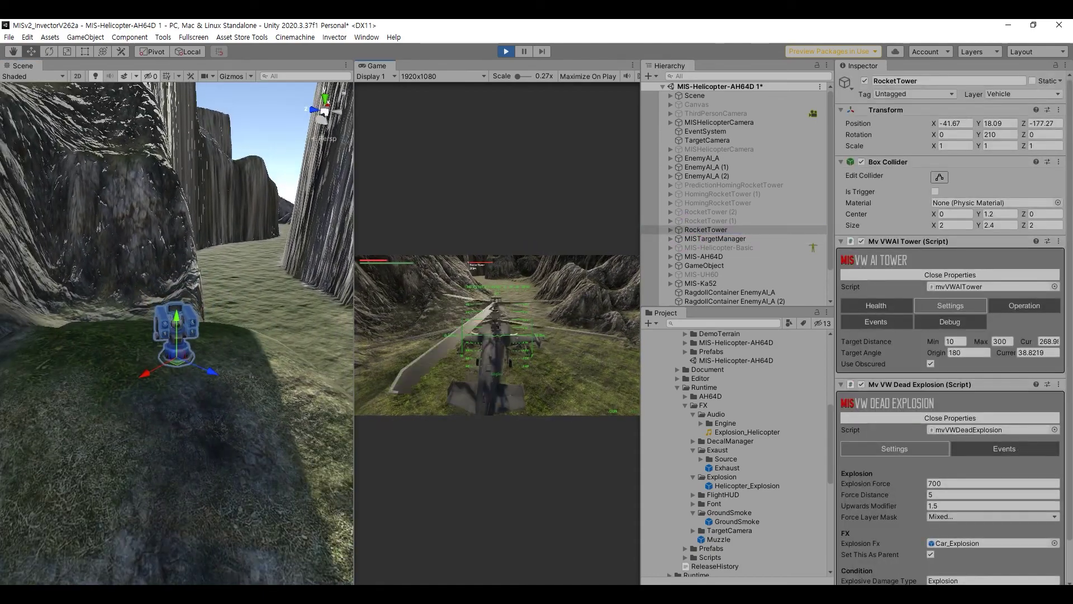